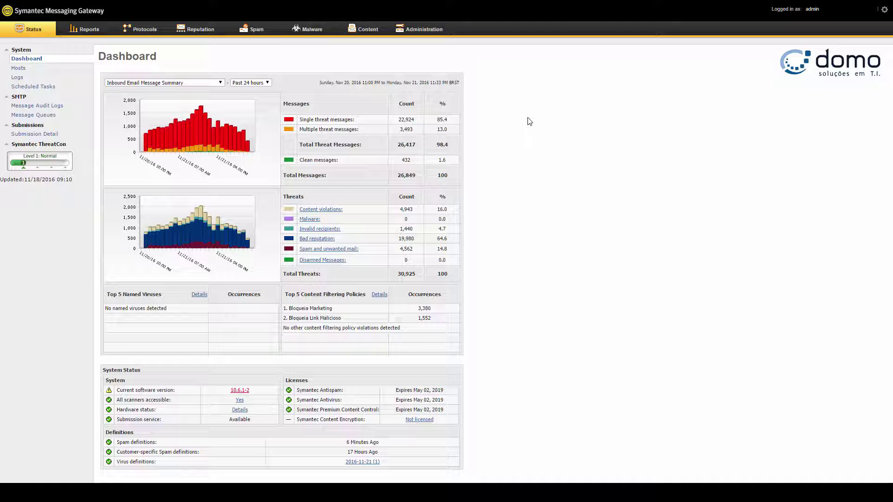
# - Examine the dashboard's past 24 hours inbound summary: total, clean and threat messages, content filtering policies and named viruses
pyautogui.click(217, 84)
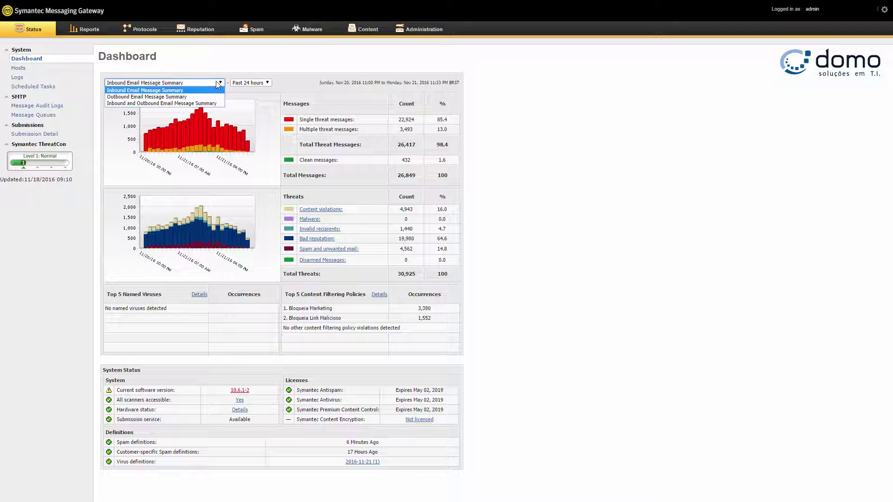
pyautogui.click(300, 76)
pyautogui.click(281, 82)
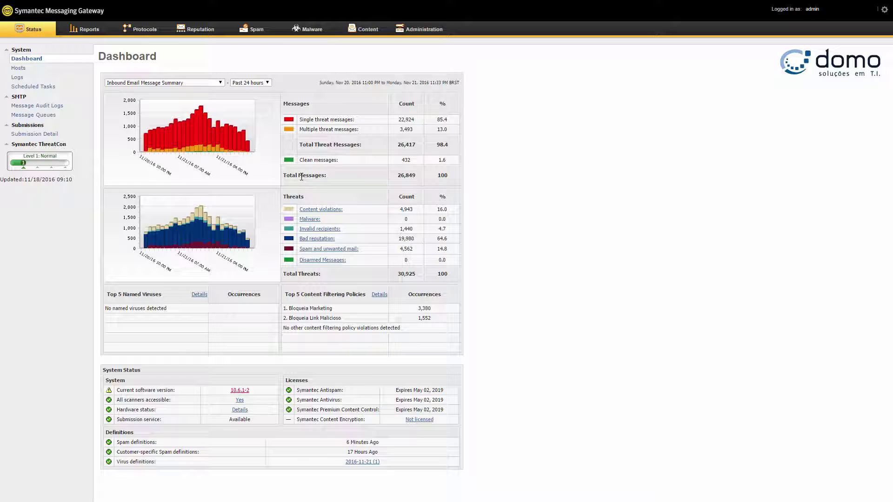
pyautogui.moveTo(283, 176); pyautogui.dragTo(324, 176)
pyautogui.moveTo(396, 176); pyautogui.dragTo(417, 176)
pyautogui.doubleClick(406, 160)
pyautogui.moveTo(436, 160); pyautogui.dragTo(448, 160)
pyautogui.moveTo(436, 145); pyautogui.dragTo(450, 147)
pyautogui.moveTo(301, 295); pyautogui.dragTo(336, 295)
pyautogui.click(310, 311)
pyautogui.moveTo(166, 308); pyautogui.dragTo(113, 308)
pyautogui.click(112, 309)
# - Set the dashboard time range to Past 7 days and review the total, clean and threat message figures
pyautogui.click(267, 84)
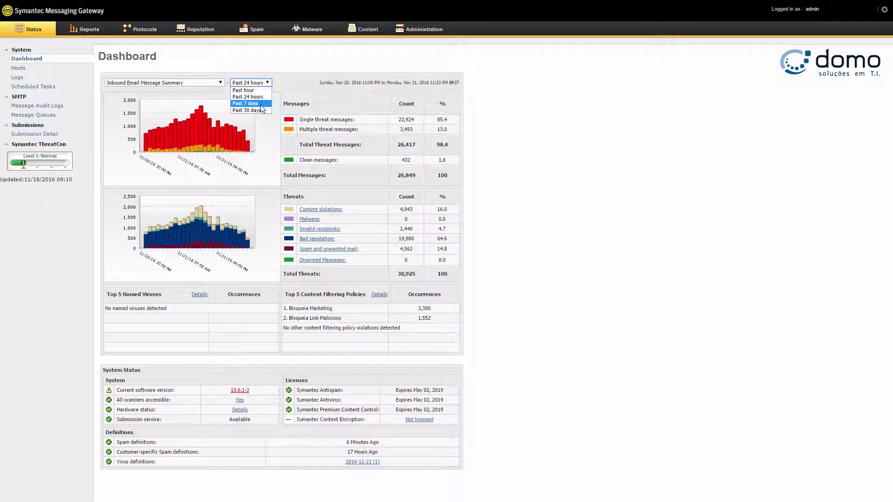
pyautogui.click(245, 104)
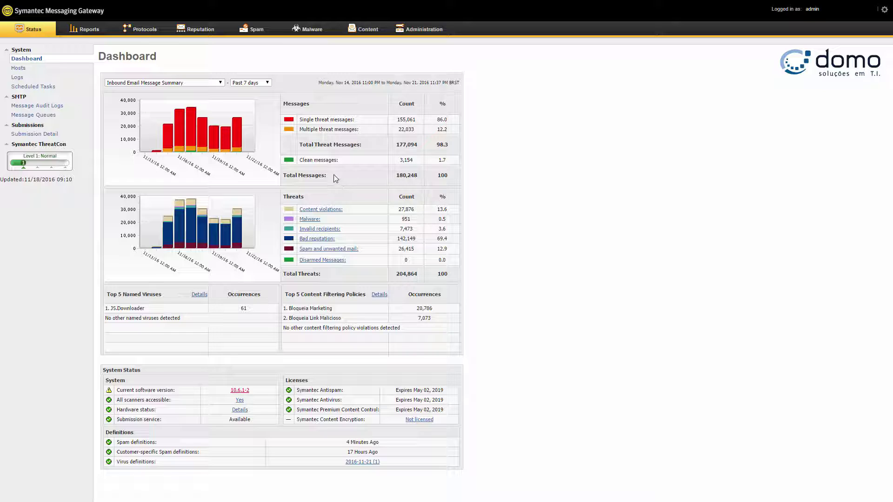
pyautogui.moveTo(396, 175); pyautogui.dragTo(416, 160)
pyautogui.click(439, 159)
pyautogui.moveTo(439, 158); pyautogui.dragTo(449, 159)
pyautogui.moveTo(449, 147); pyautogui.dragTo(437, 148)
pyautogui.doubleClick(415, 147)
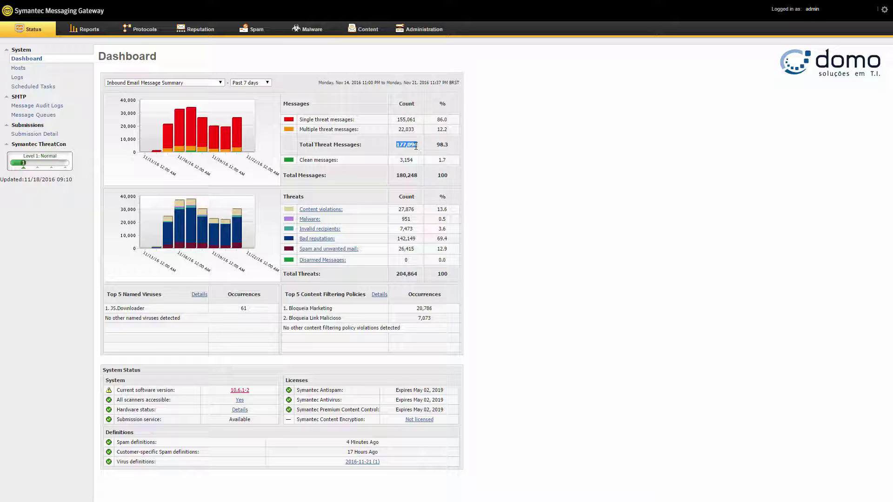
pyautogui.click(340, 146)
# - Review the top named virus with its occurrences and the spam and unwanted mail count for the 7-day period
pyautogui.moveTo(248, 308); pyautogui.dragTo(240, 308)
pyautogui.doubleClick(137, 309)
pyautogui.click(156, 309)
pyautogui.moveTo(399, 249); pyautogui.dragTo(418, 248)
# - Set the dashboard time range to Past 30 days and review the top named viruses and their occurrences
pyautogui.click(263, 87)
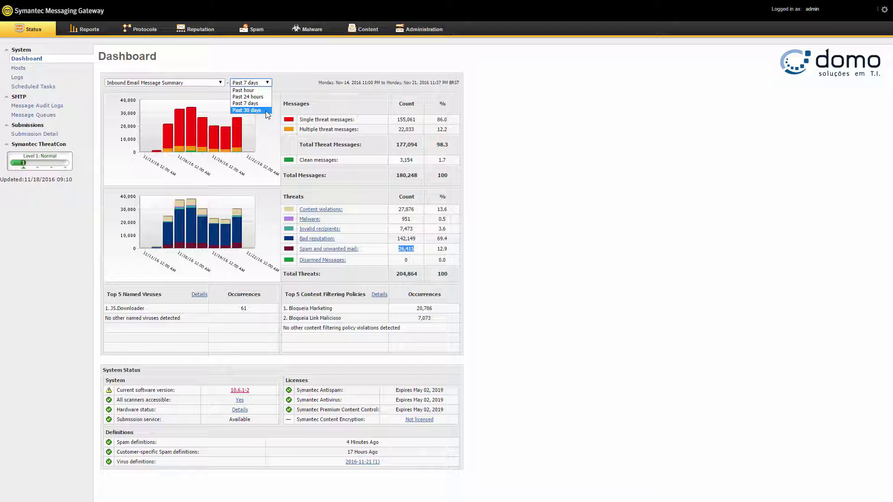
pyautogui.click(266, 112)
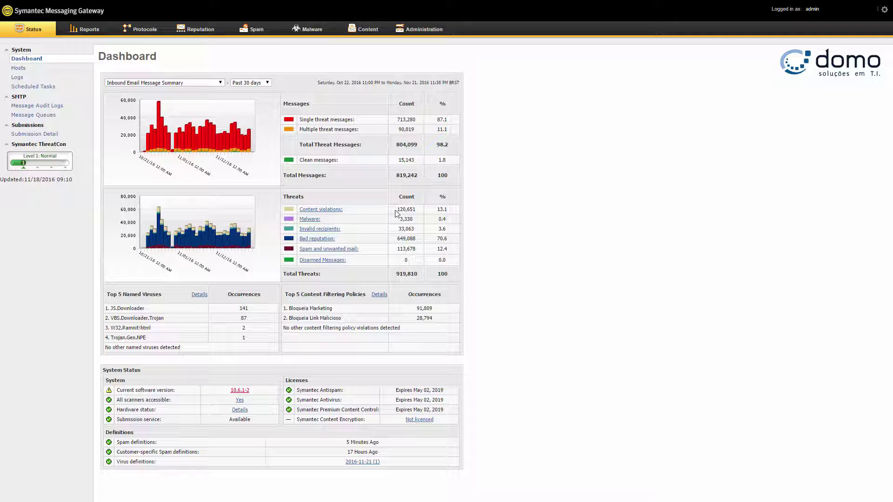
pyautogui.doubleClick(244, 309)
pyautogui.moveTo(159, 310); pyautogui.dragTo(121, 319)
pyautogui.click(170, 322)
pyautogui.click(357, 336)
# - View the Host Status page and check the host's hardware information and message queues
pyautogui.click(19, 69)
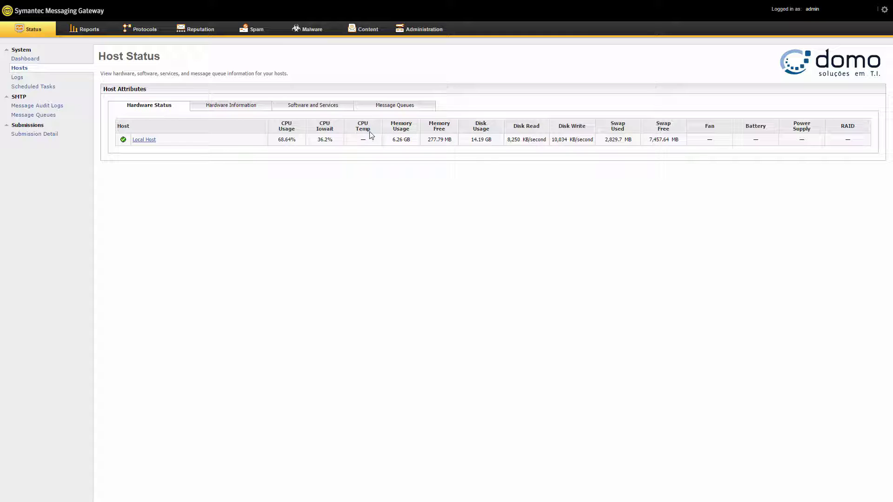
pyautogui.click(245, 109)
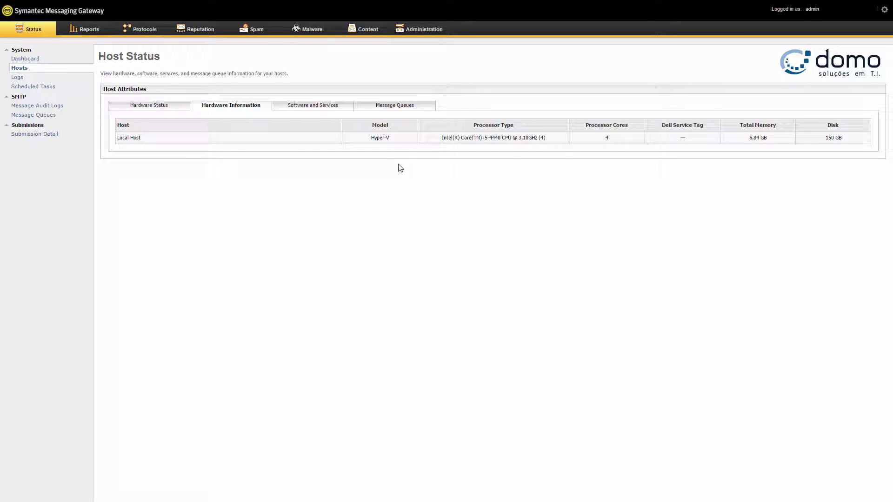
pyautogui.doubleClick(386, 138)
pyautogui.click(386, 111)
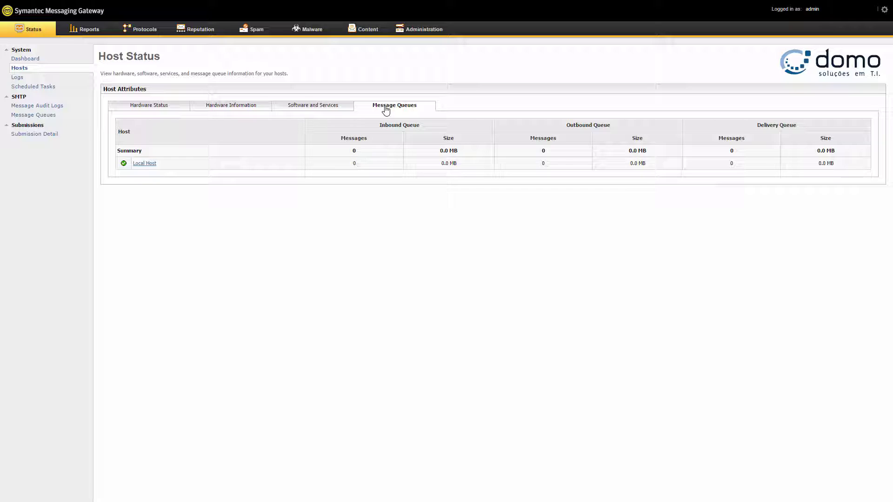
# - Filter the Message Audit Logs by recipient with the value "@" over the past hour across all scanners
pyautogui.click(49, 107)
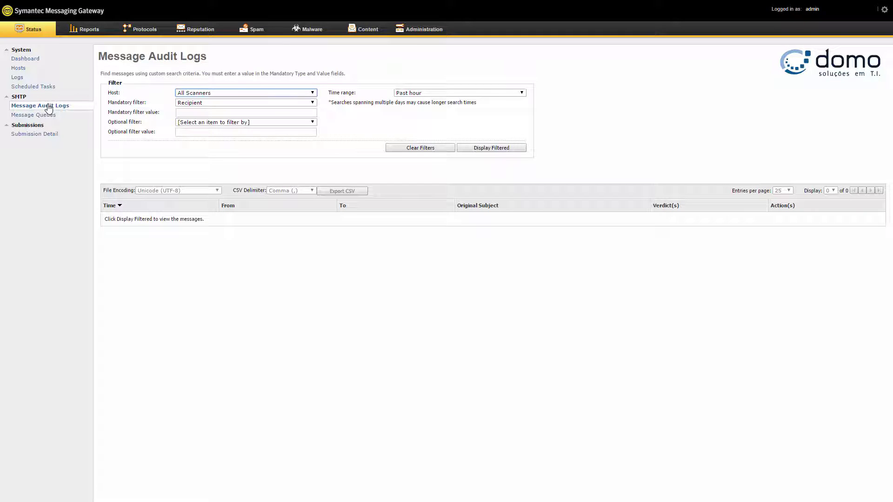
pyautogui.click(178, 113)
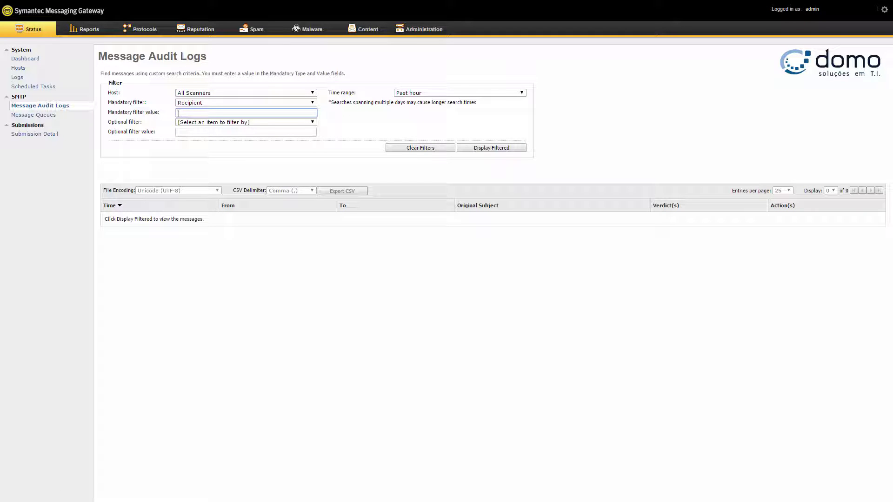
pyautogui.click(196, 103)
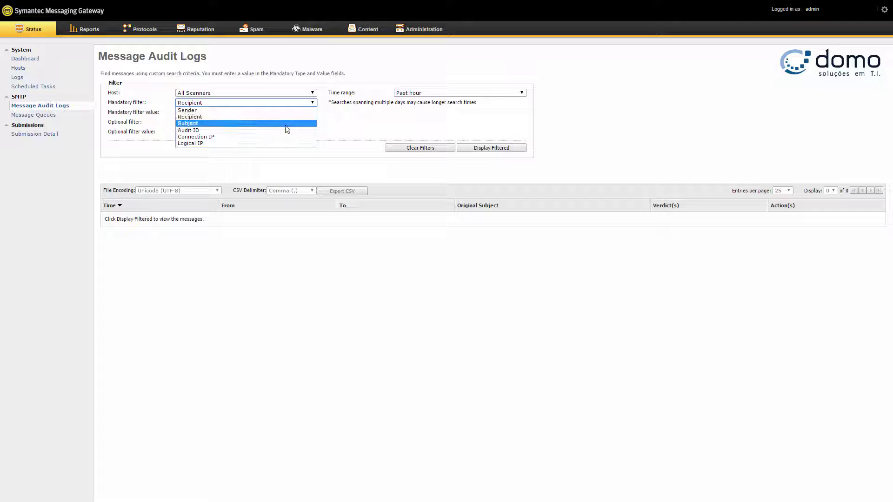
pyautogui.click(333, 128)
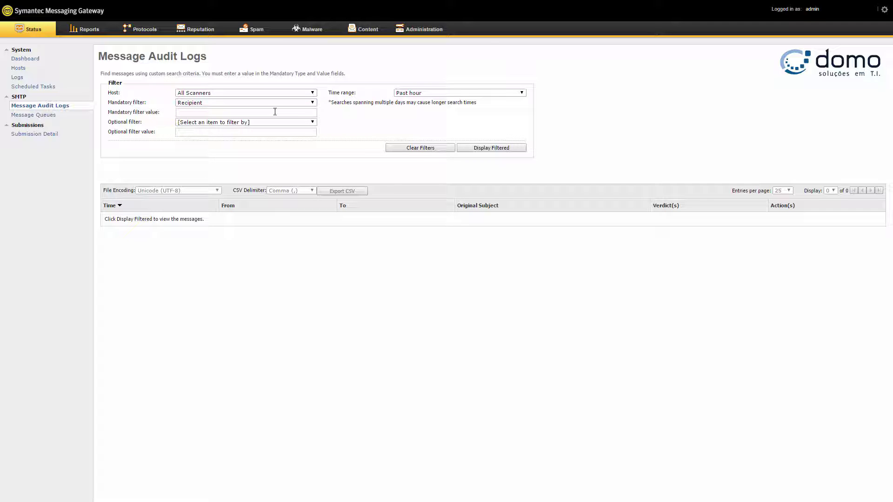
pyautogui.click(315, 112)
pyautogui.write('@')
pyautogui.click(505, 150)
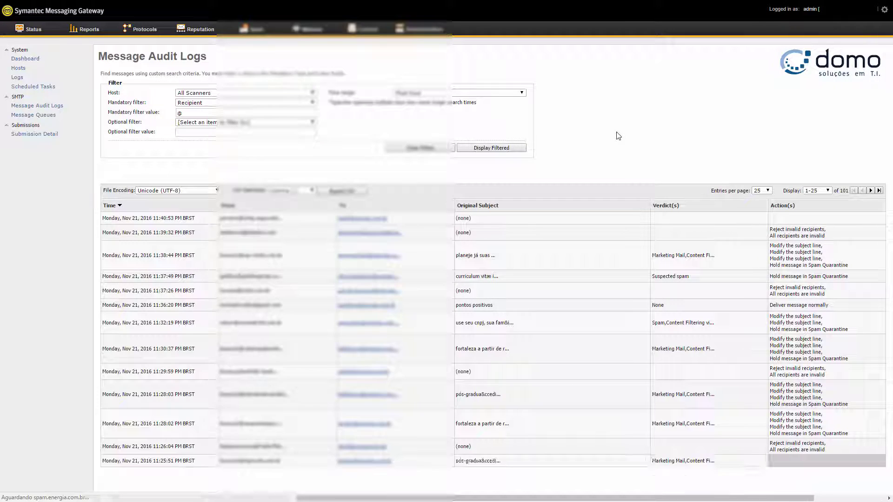
# - Open the audit entry with subject "use seu cnpj, sua famíli..." and examine its verdicts, filter policies and matching text
pyautogui.scroll(-5, 604, 265)
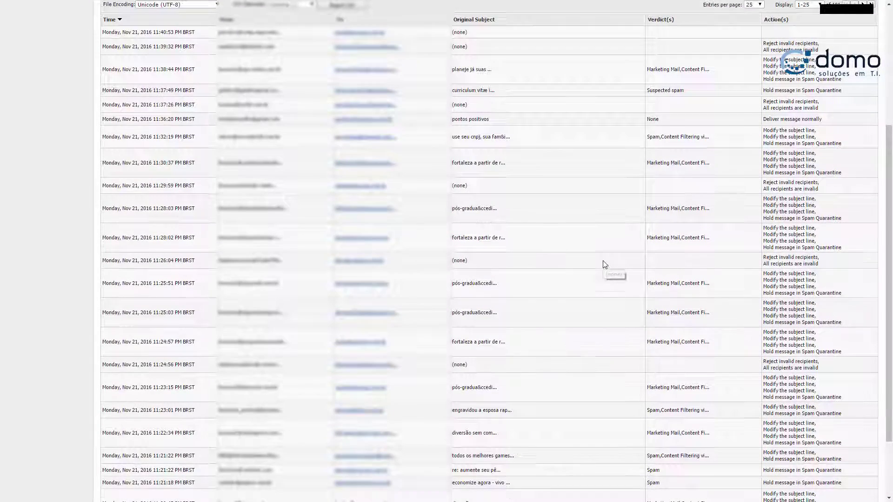
pyautogui.scroll(2, 617, 254)
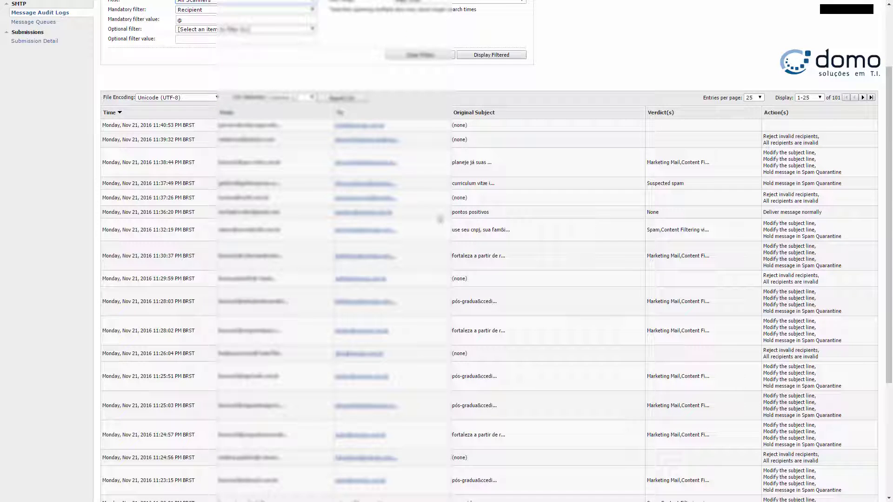
pyautogui.click(362, 231)
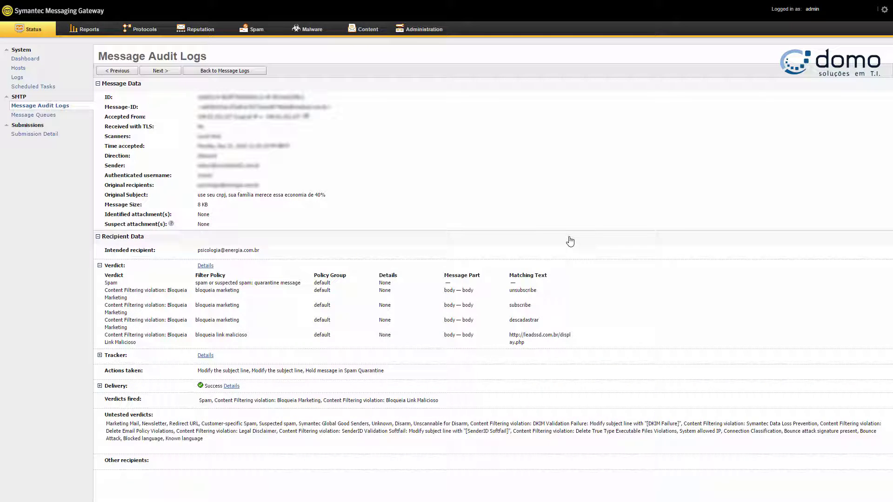
pyautogui.doubleClick(107, 277)
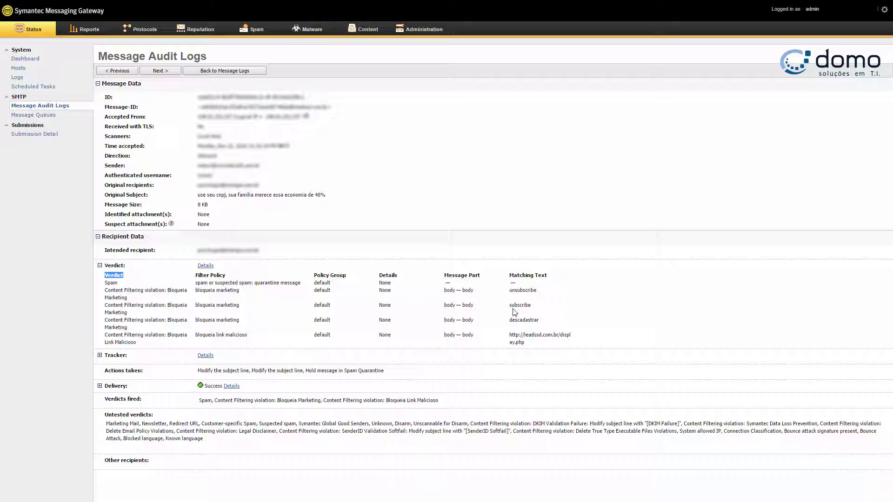
pyautogui.moveTo(514, 305); pyautogui.dragTo(529, 348)
pyautogui.click(525, 323)
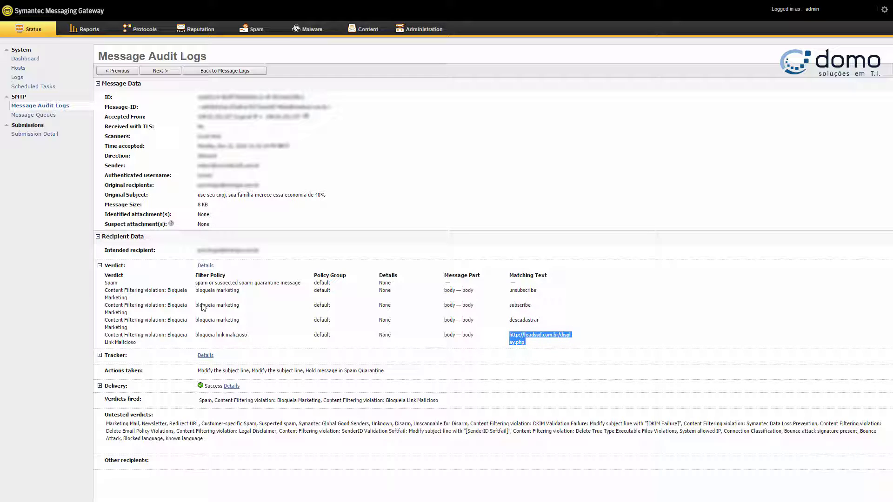
pyautogui.moveTo(199, 305); pyautogui.dragTo(247, 309)
pyautogui.moveTo(196, 321); pyautogui.dragTo(238, 337)
pyautogui.click(201, 336)
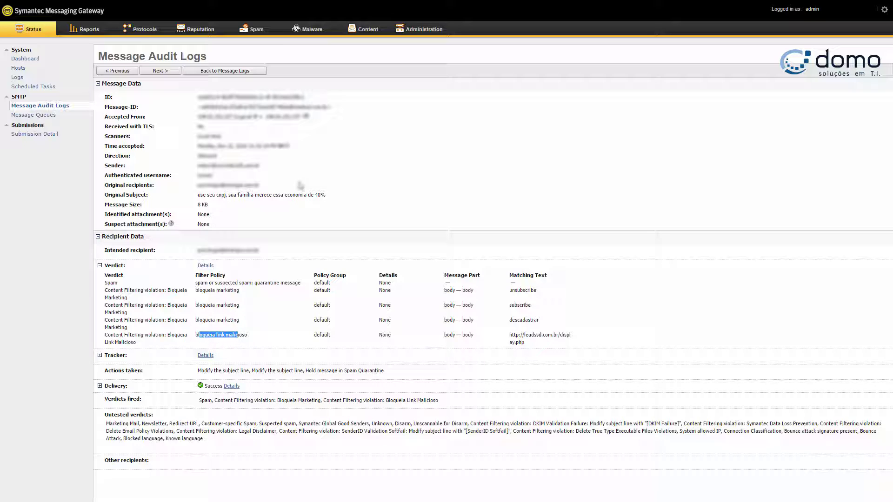
# - Open the Create a Report page and look through the available report types
pyautogui.click(86, 34)
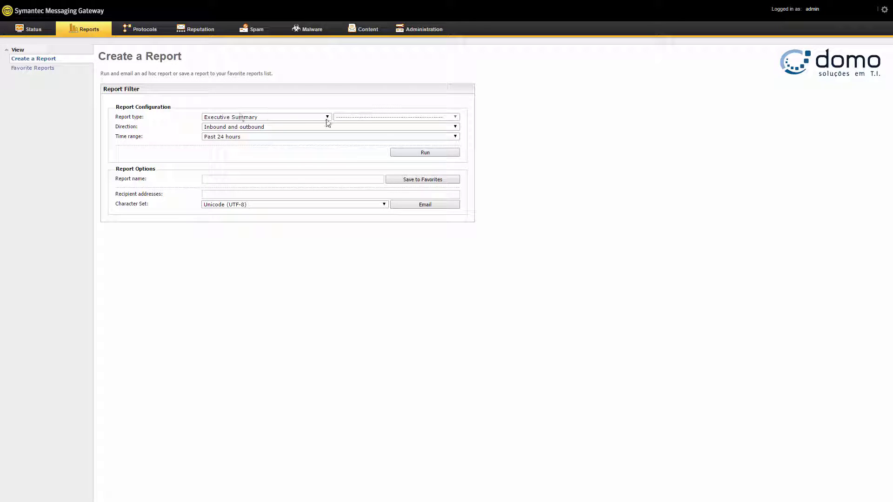
pyautogui.click(328, 119)
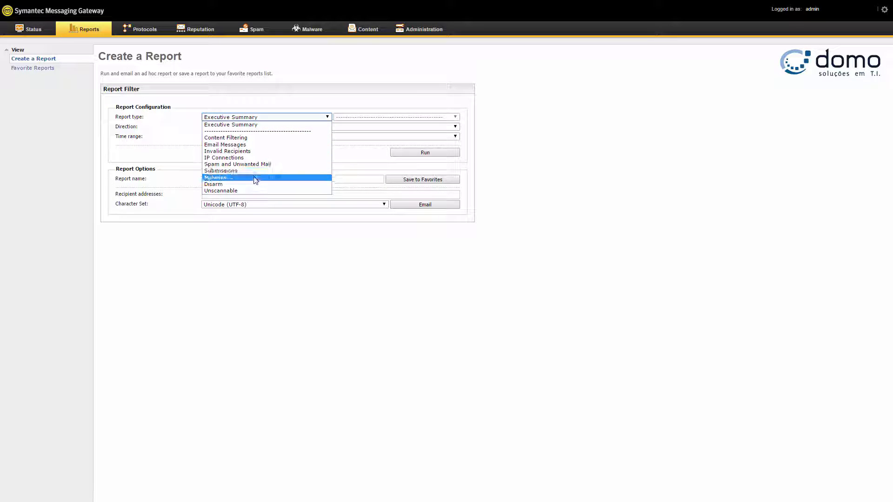
pyautogui.click(233, 82)
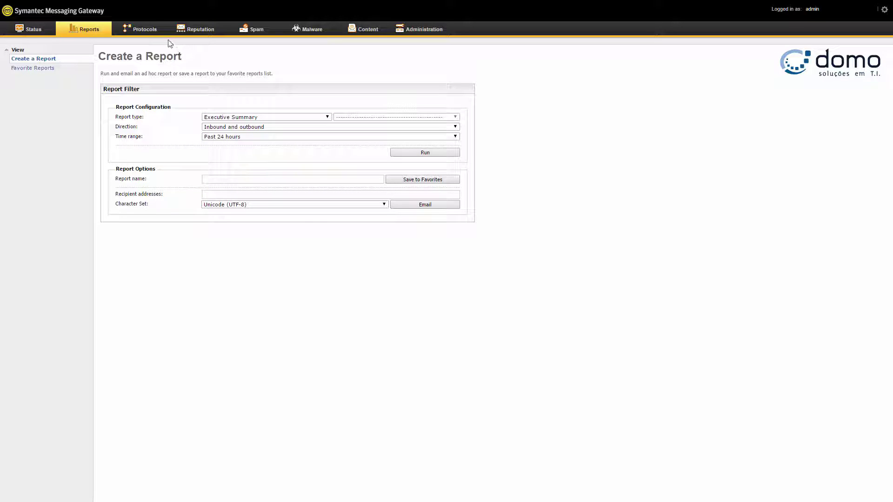
# - Review the SMTP protocol pages for address masquerading, aliases, domains and invalid recipient handling
pyautogui.click(145, 31)
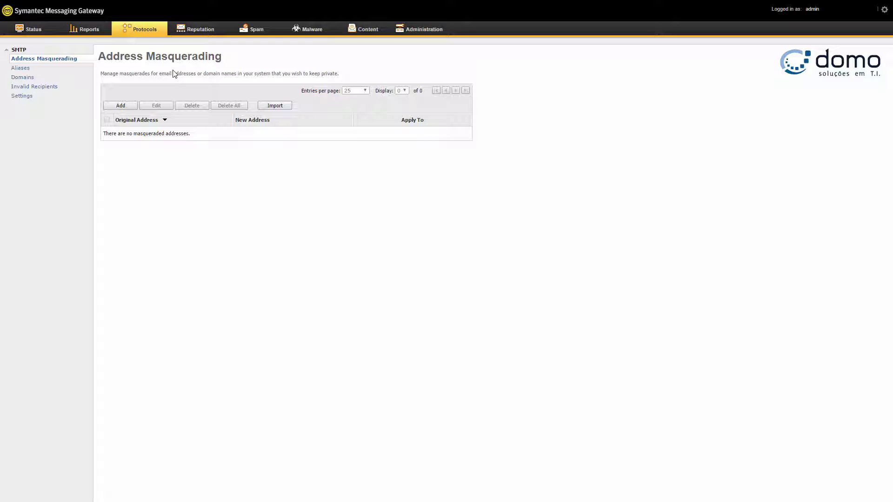
pyautogui.click(28, 70)
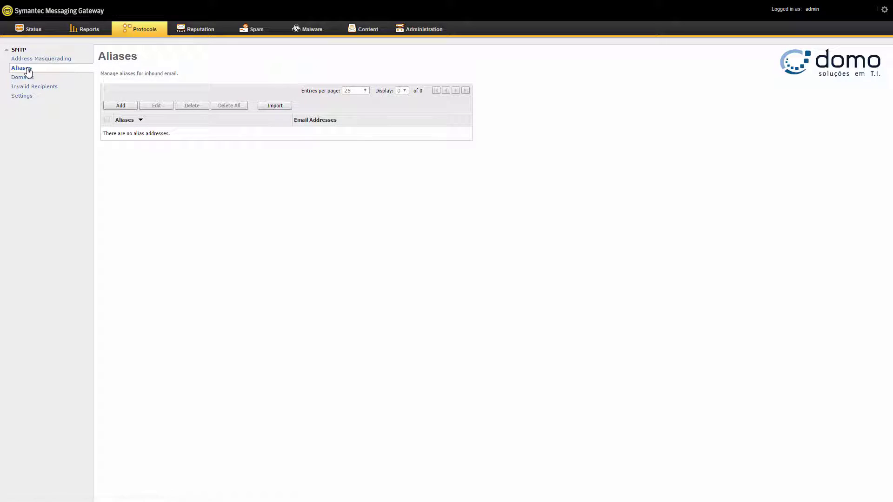
pyautogui.click(60, 80)
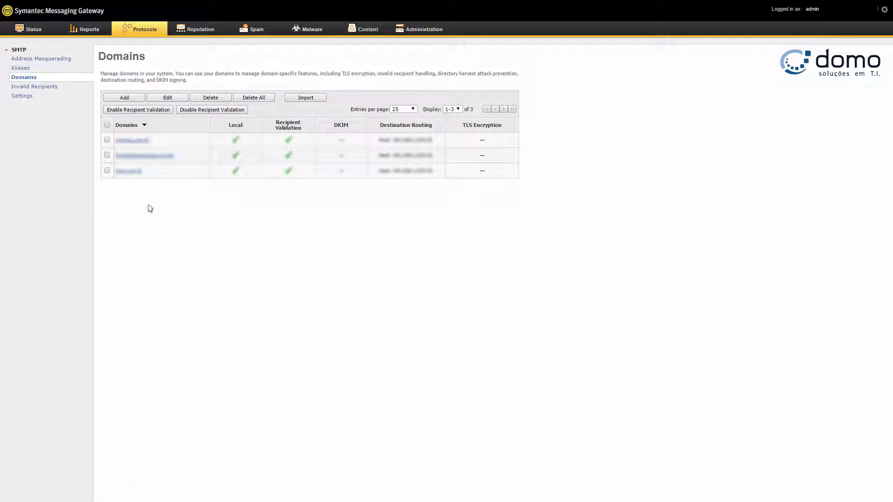
pyautogui.click(49, 88)
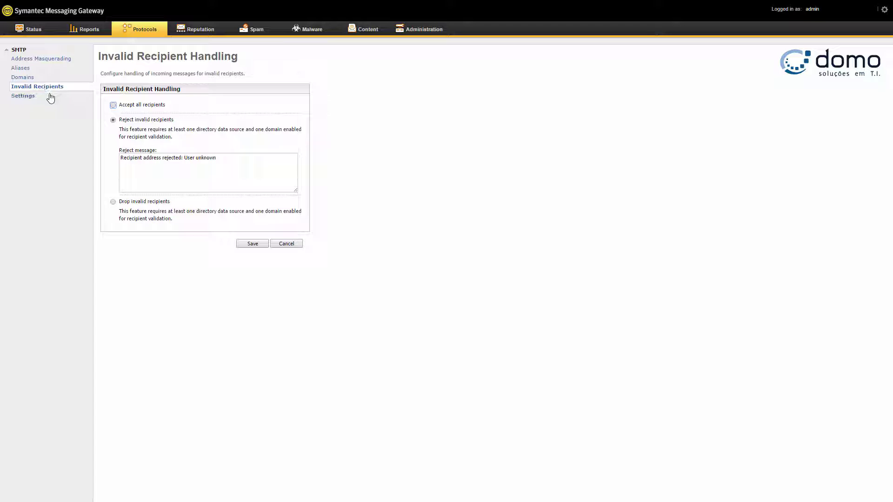
# - Open the SMTP protocol settings and review the options, especially the DNS Validation section
pyautogui.click(29, 97)
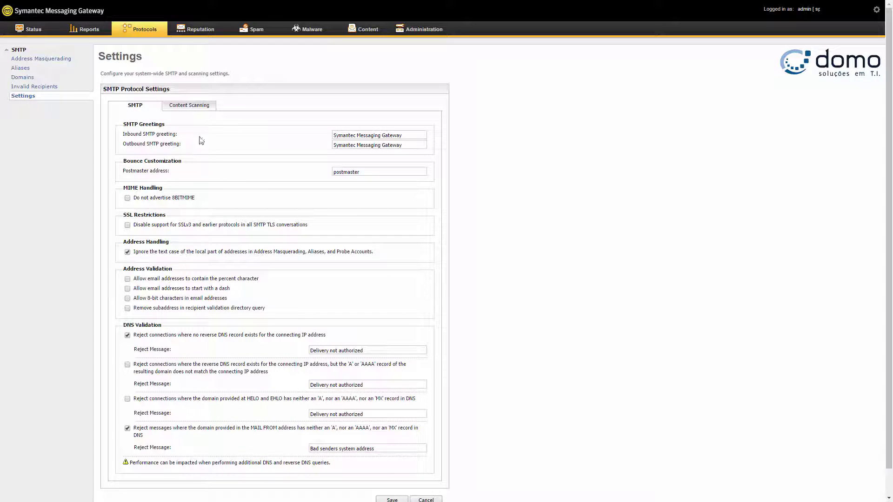
pyautogui.scroll(-1, 414, 304)
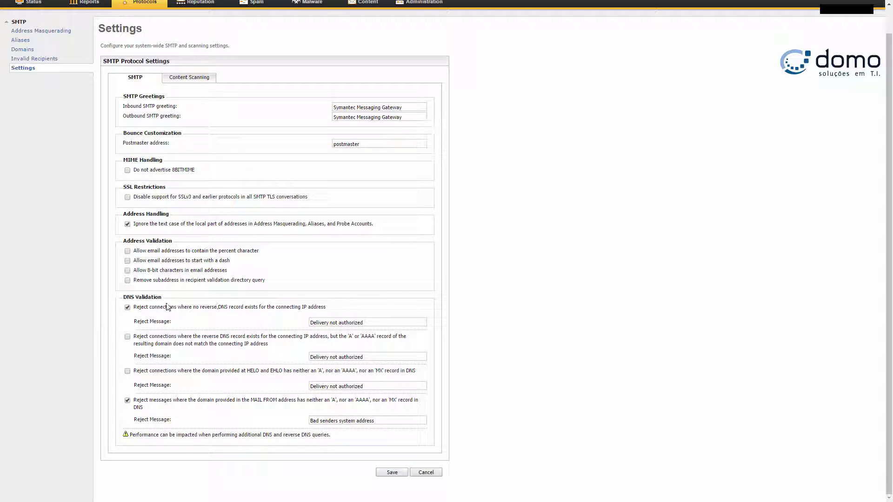
pyautogui.moveTo(138, 296); pyautogui.dragTo(167, 299)
pyautogui.click(197, 299)
pyautogui.scroll(1, 248, 307)
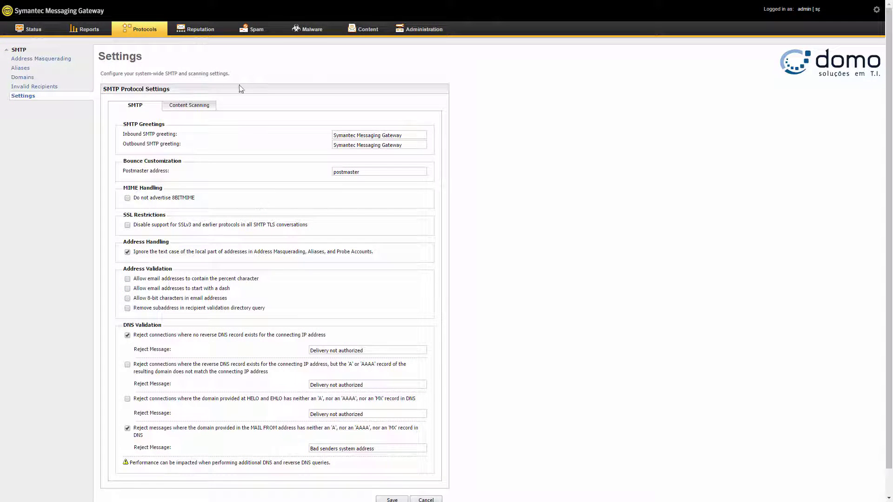
# - View the Bad Senders reputation policies and examine the Third Party Bad Senders group's description
pyautogui.click(194, 29)
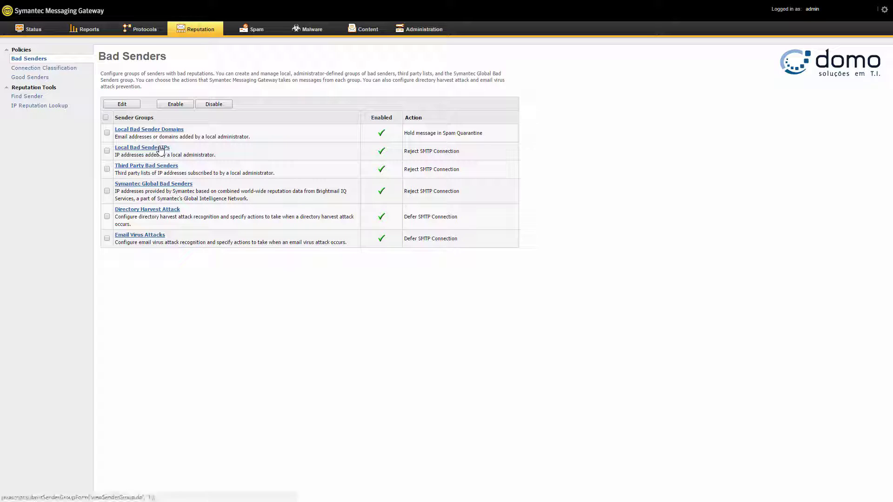
pyautogui.moveTo(193, 168); pyautogui.dragTo(153, 167)
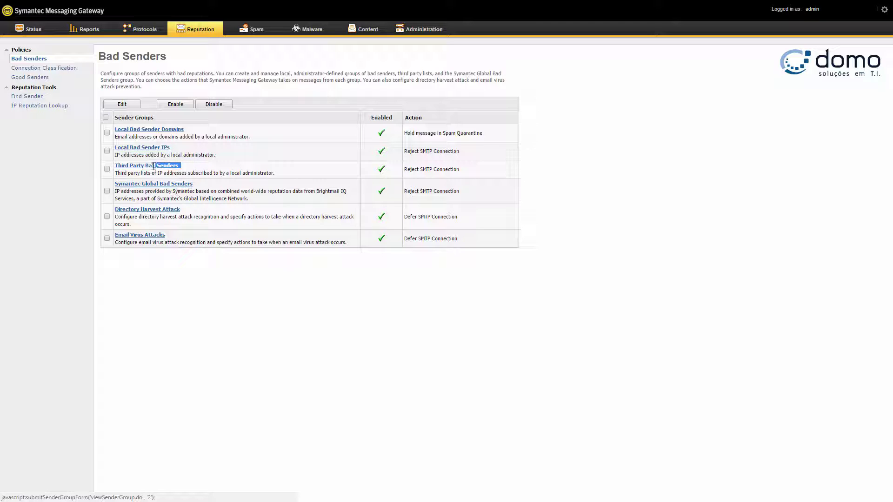
pyautogui.click(207, 173)
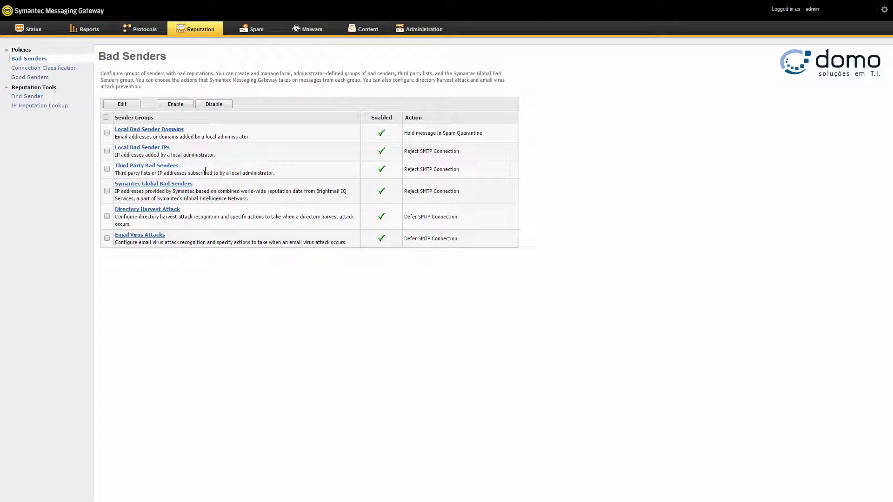
pyautogui.tripleClick(205, 171)
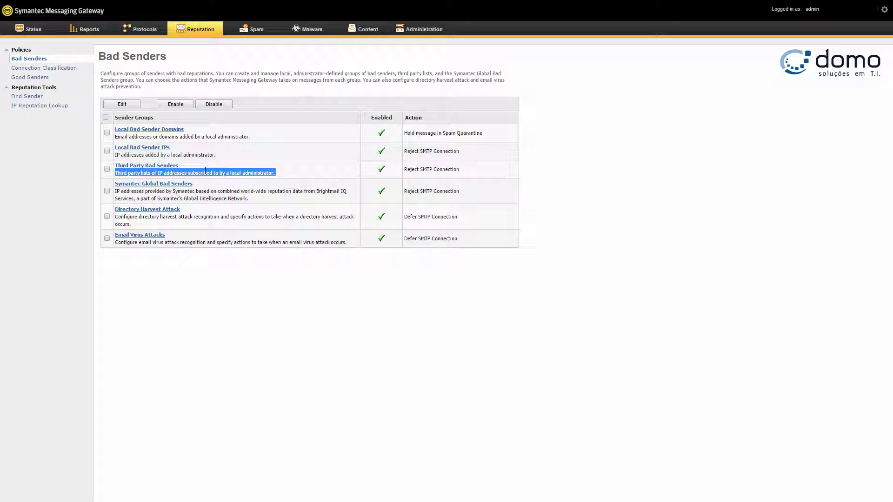
# - Finish viewing the Bad Senders groups and review the Connection Classification parameters and Good Senders policies
pyautogui.doubleClick(203, 173)
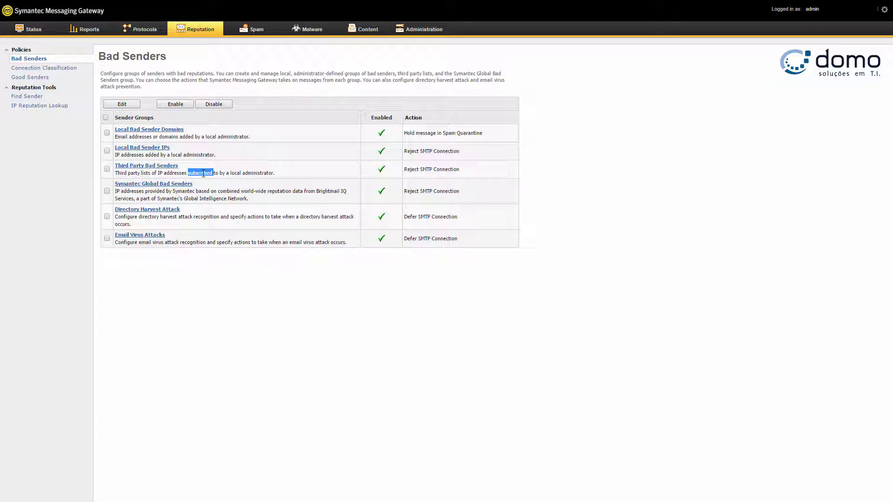
pyautogui.click(211, 193)
pyautogui.click(33, 70)
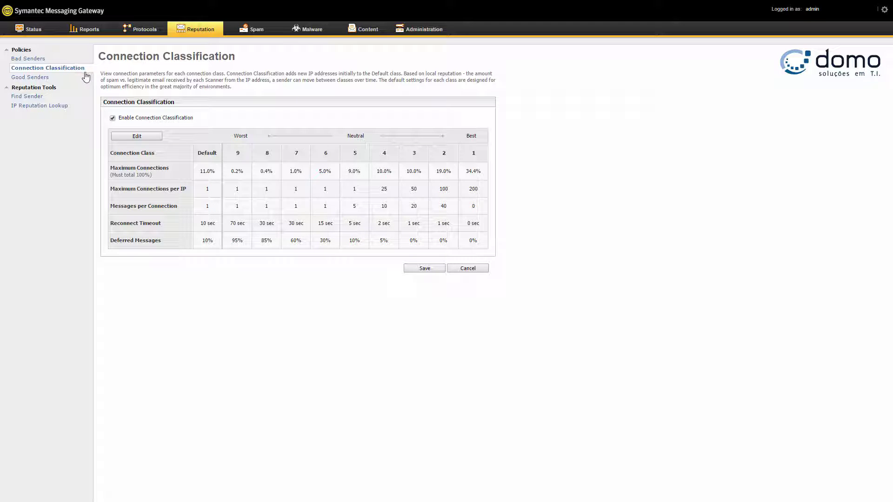
pyautogui.click(36, 79)
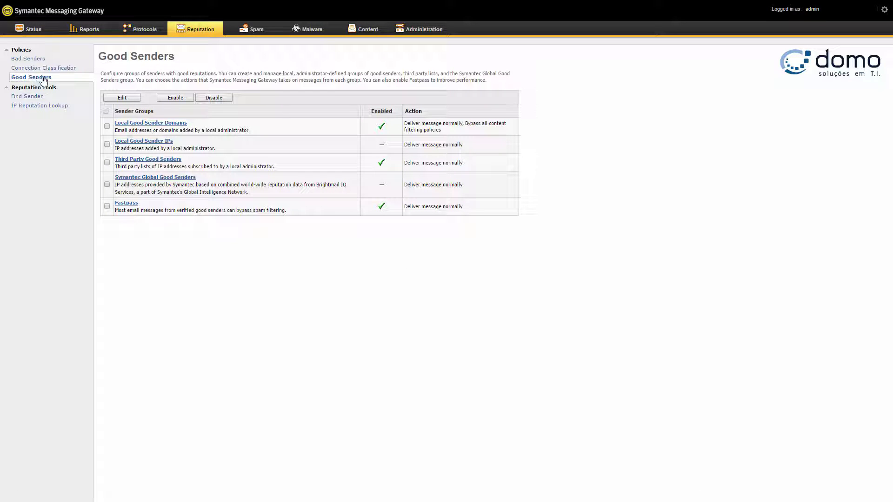
# - Look up an IP address's reputation and examine the results, especially the Reputation Status section
pyautogui.click(41, 106)
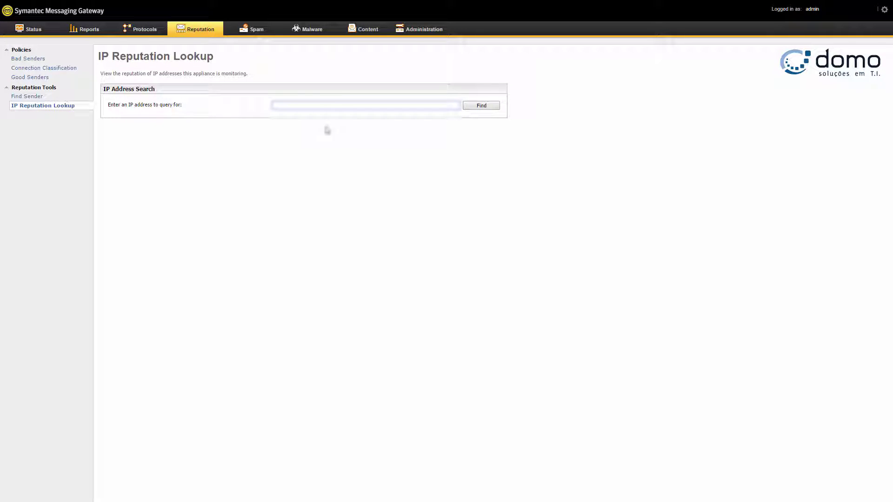
pyautogui.click(336, 106)
pyautogui.click(336, 115)
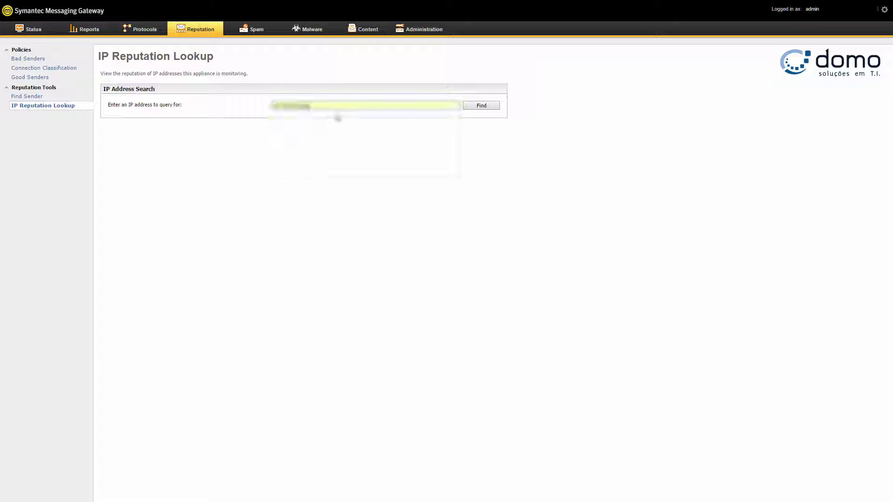
pyautogui.click(480, 106)
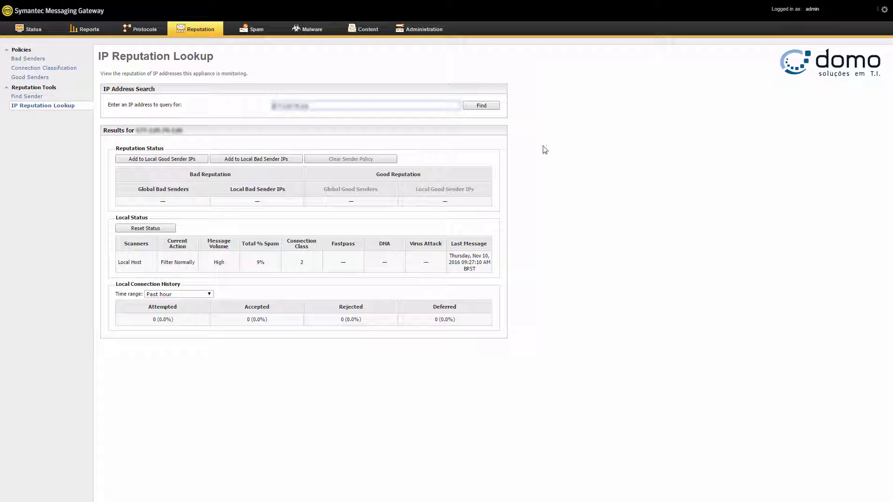
pyautogui.click(531, 177)
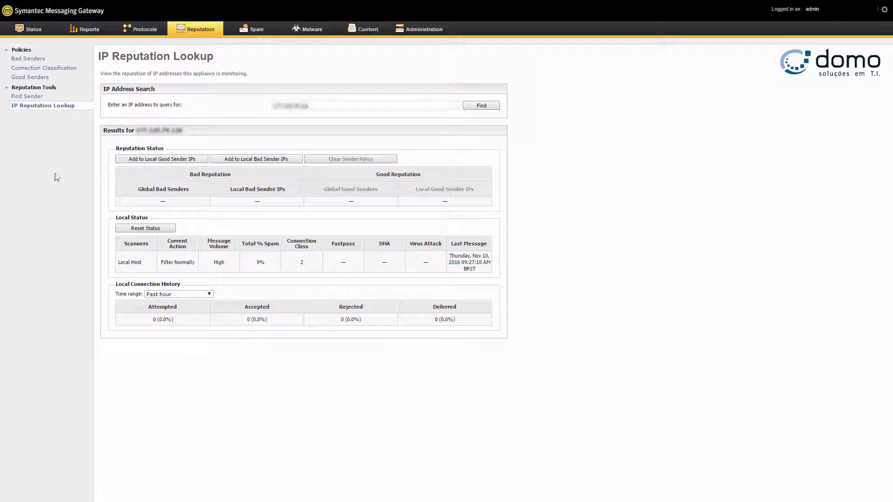
pyautogui.tripleClick(147, 189)
pyautogui.click(574, 216)
pyautogui.moveTo(156, 189); pyautogui.dragTo(187, 191)
pyautogui.click(161, 203)
# - View the Email Spam Policies and the Probe Accounts page, including the invalid recipients that can be added as probes
pyautogui.click(257, 29)
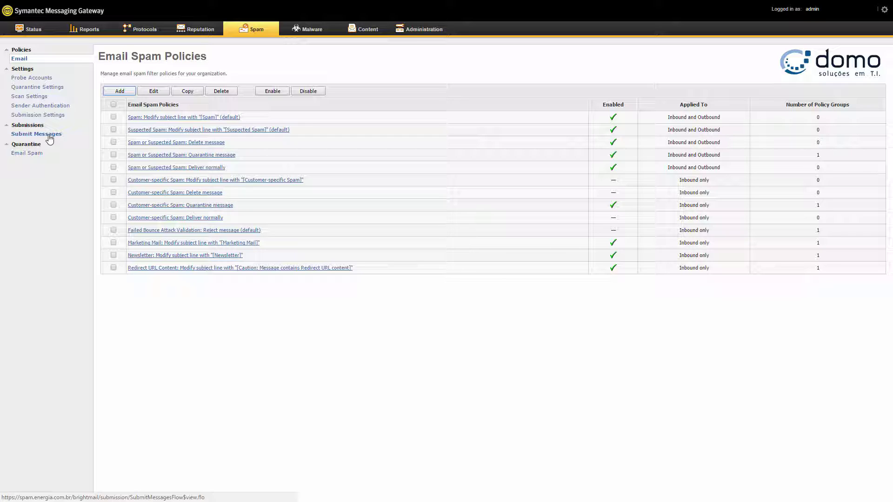
pyautogui.click(38, 82)
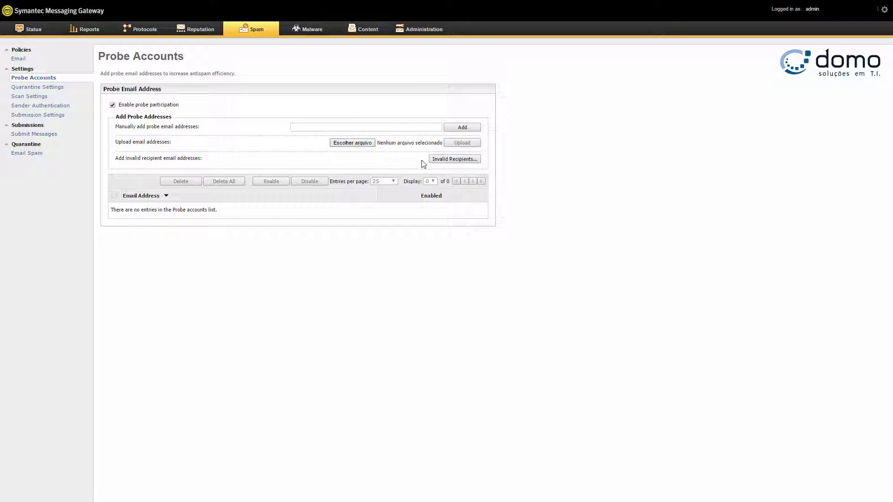
pyautogui.click(475, 161)
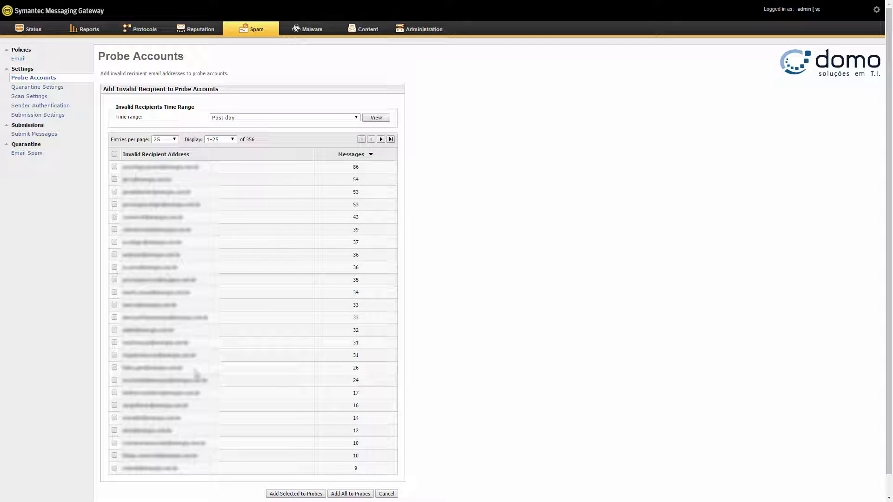
pyautogui.moveTo(347, 164); pyautogui.dragTo(359, 167)
# - Review the spam Quarantine Settings and the Scan Settings, trying out the Suspected Spam threshold slider
pyautogui.click(58, 88)
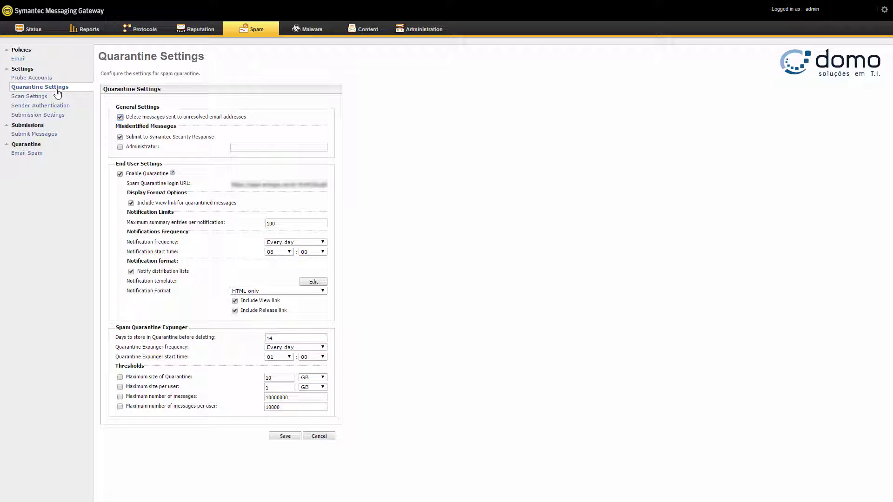
pyautogui.click(46, 97)
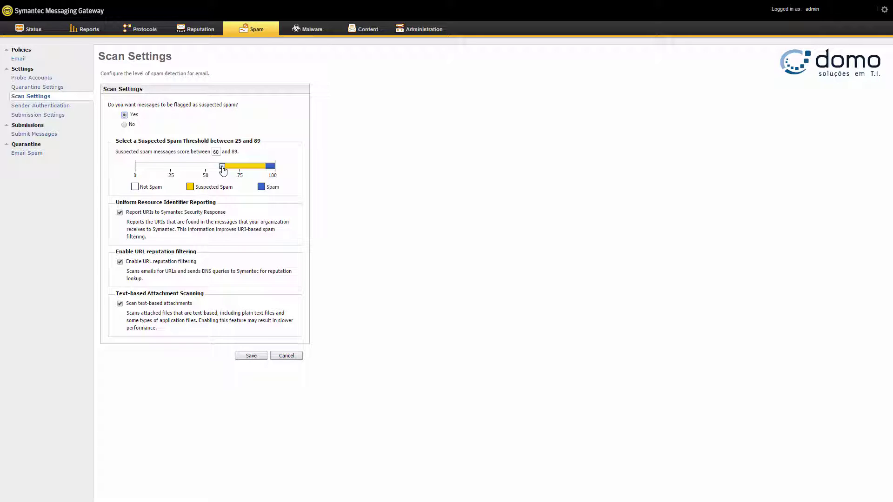
pyautogui.moveTo(222, 166); pyautogui.dragTo(186, 171)
# - Review the Sender Authentication page, the customer-specific spam submission settings and the message submission form
pyautogui.click(42, 106)
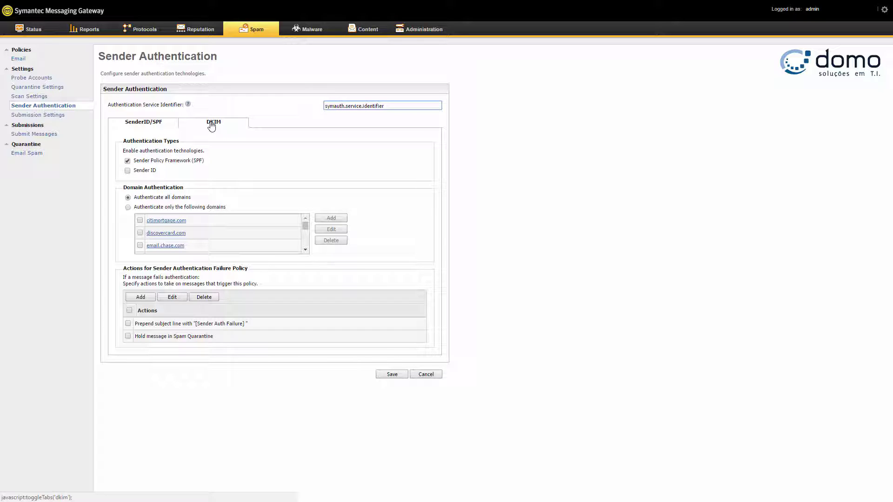
pyautogui.click(66, 115)
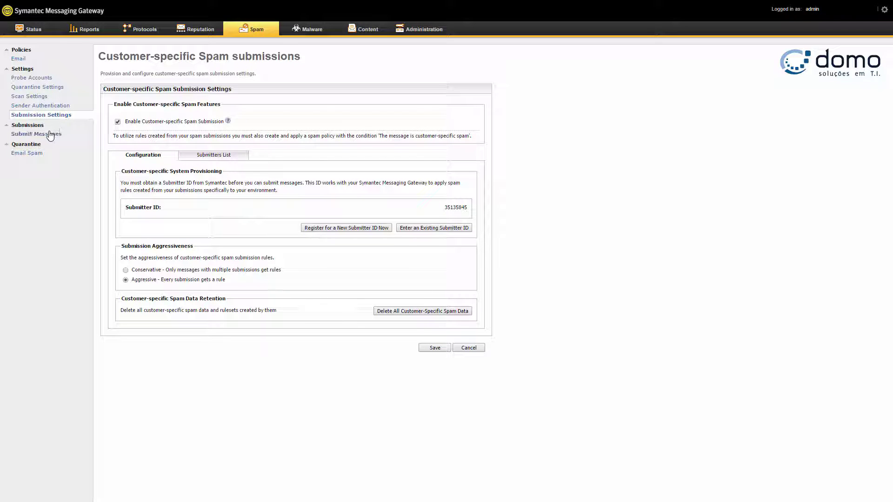
pyautogui.click(48, 135)
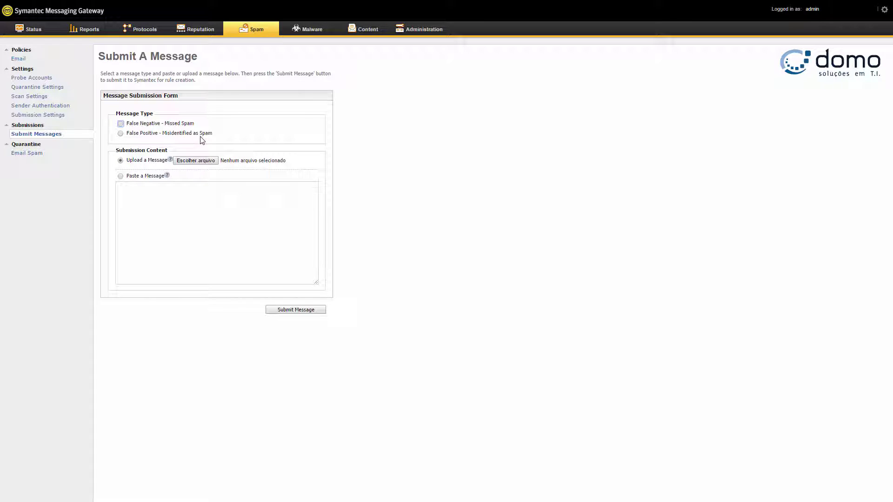
# - Browse the Spam Message Quarantine and examine its search filters, including the time range choices
pyautogui.click(38, 155)
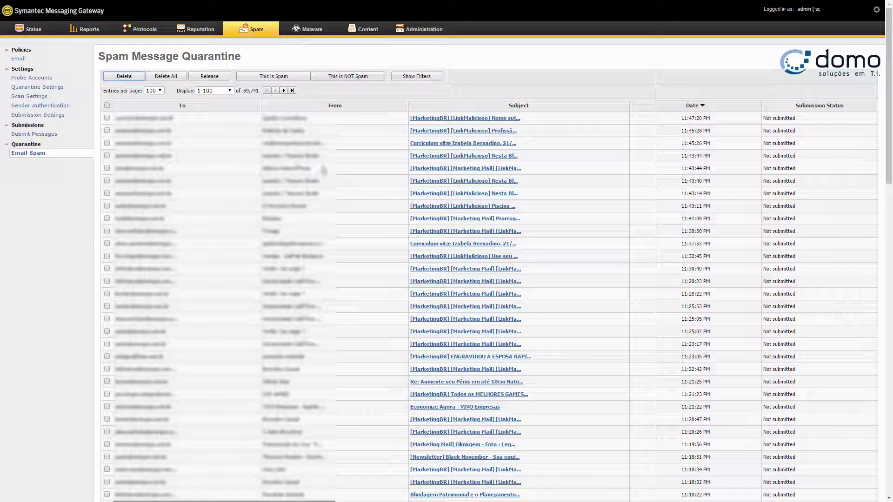
pyautogui.scroll(-4, 324, 177)
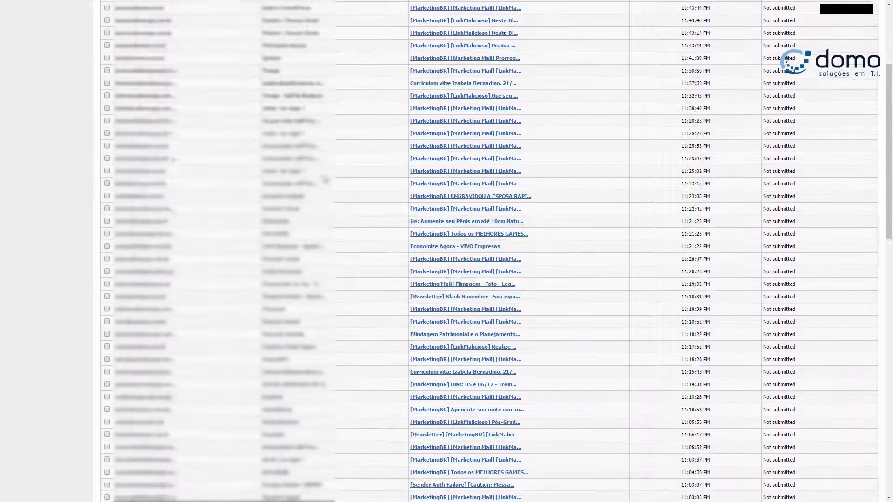
pyautogui.scroll(4, 325, 179)
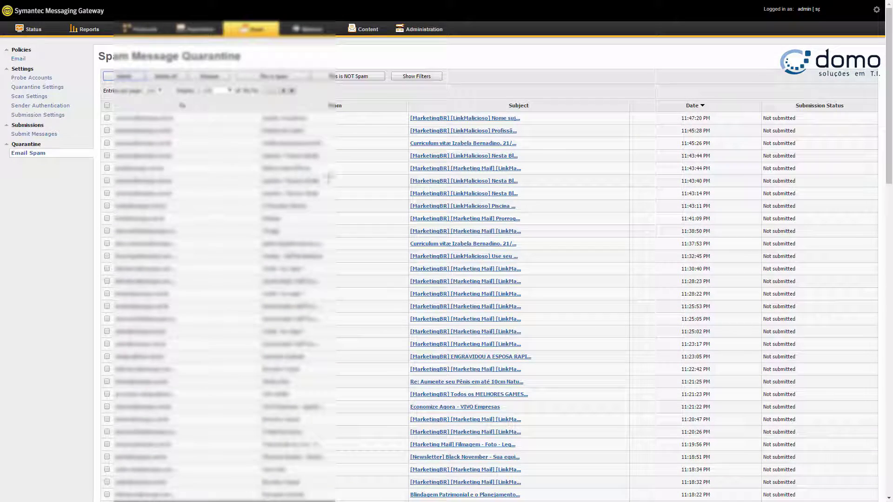
pyautogui.click(415, 77)
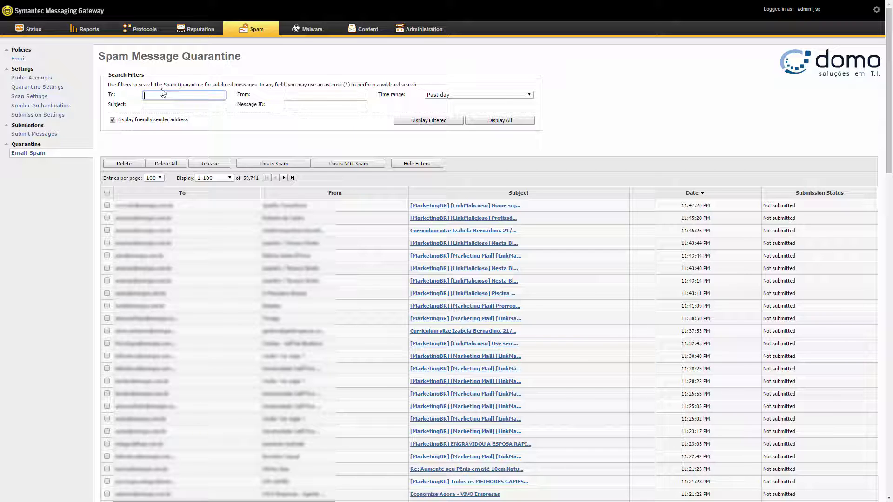
pyautogui.click(470, 94)
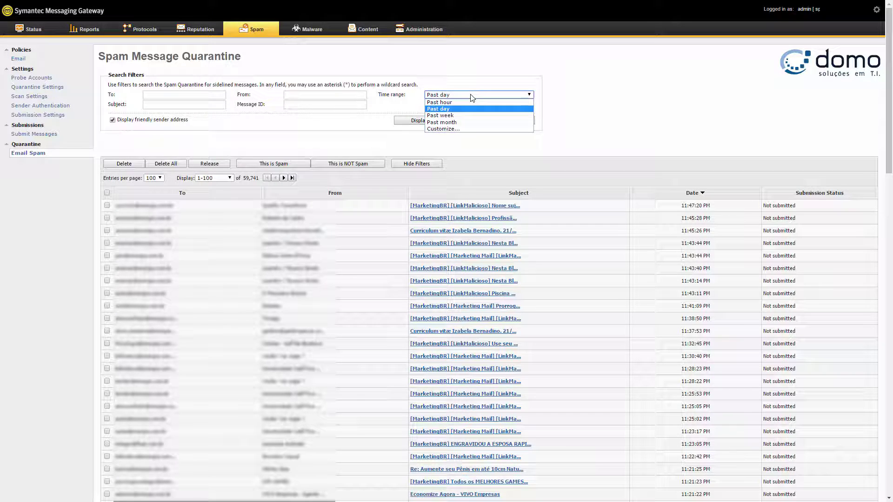
pyautogui.click(584, 101)
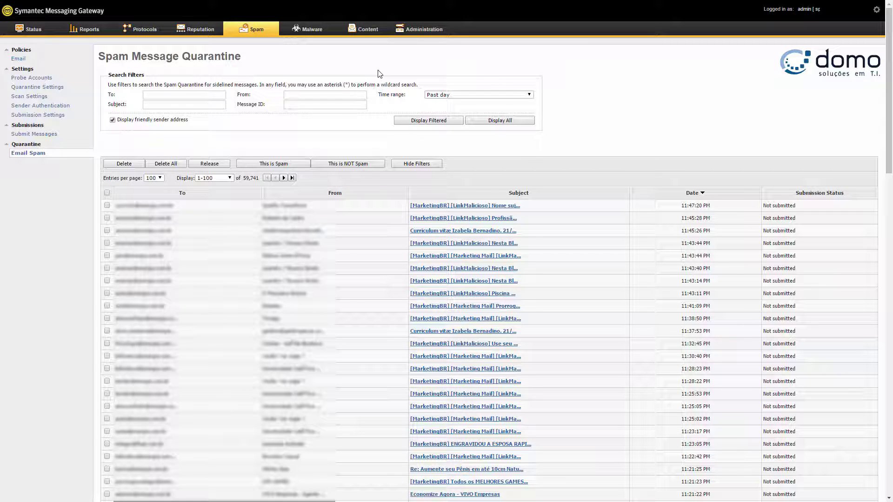
# - View the Email Malware Policies and the Email Content Filtering Policies
pyautogui.click(311, 33)
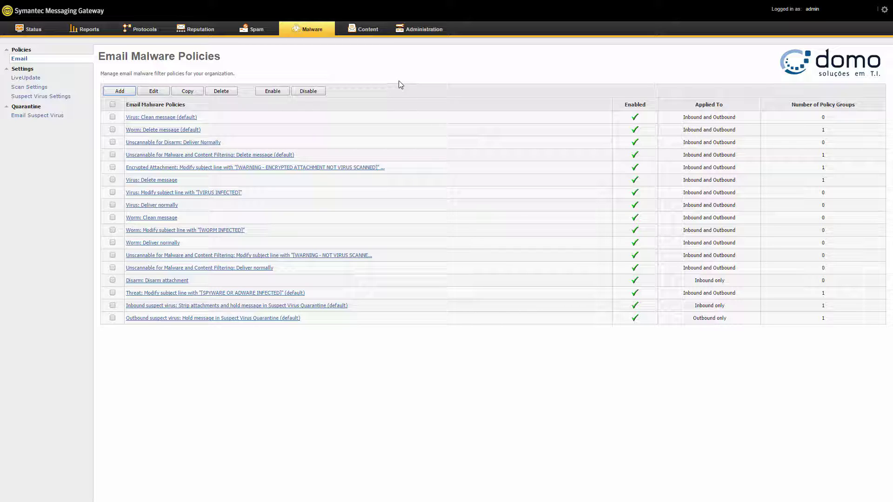
pyautogui.click(367, 30)
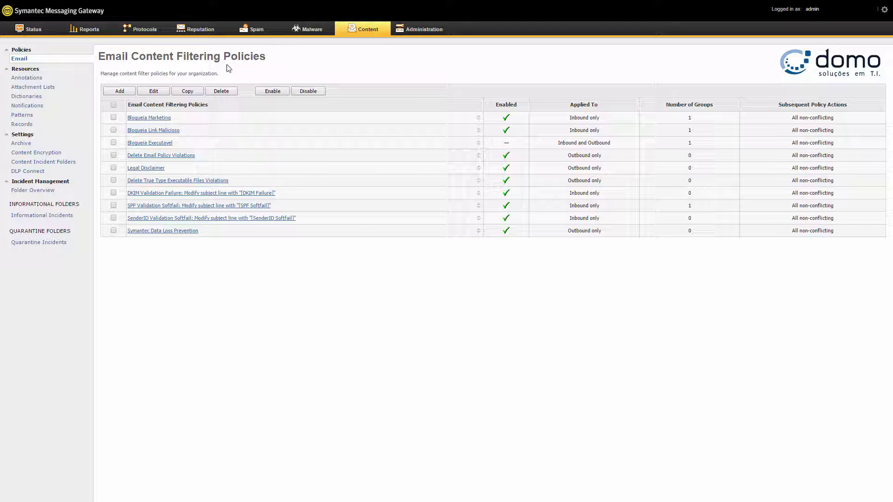
# - Browse the content filtering policy templates and start a new policy from the Blank template
pyautogui.click(119, 92)
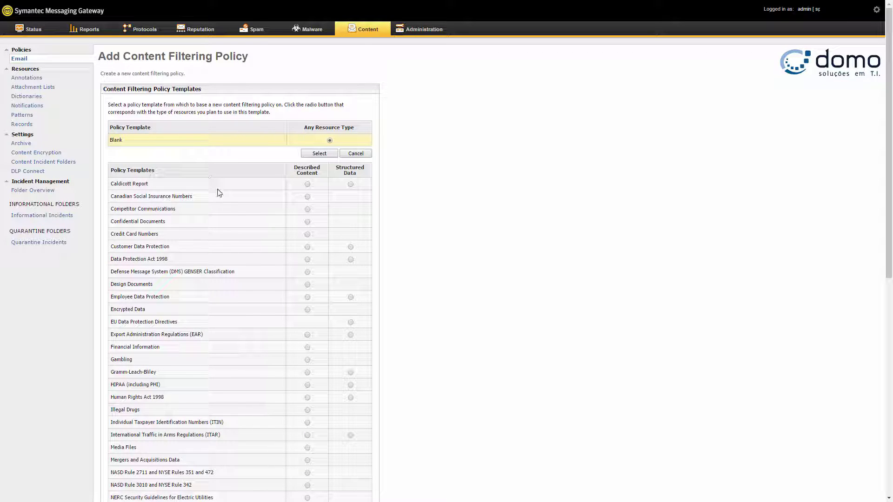
pyautogui.scroll(-8, 241, 251)
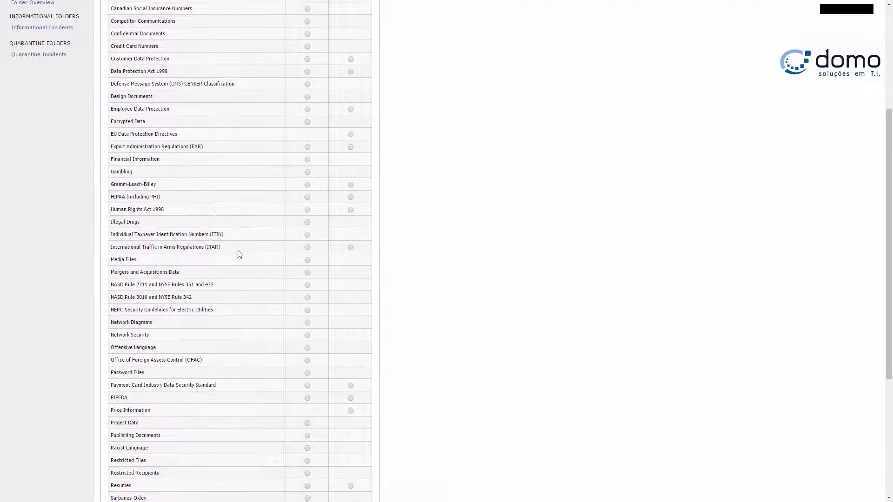
pyautogui.scroll(8, 240, 255)
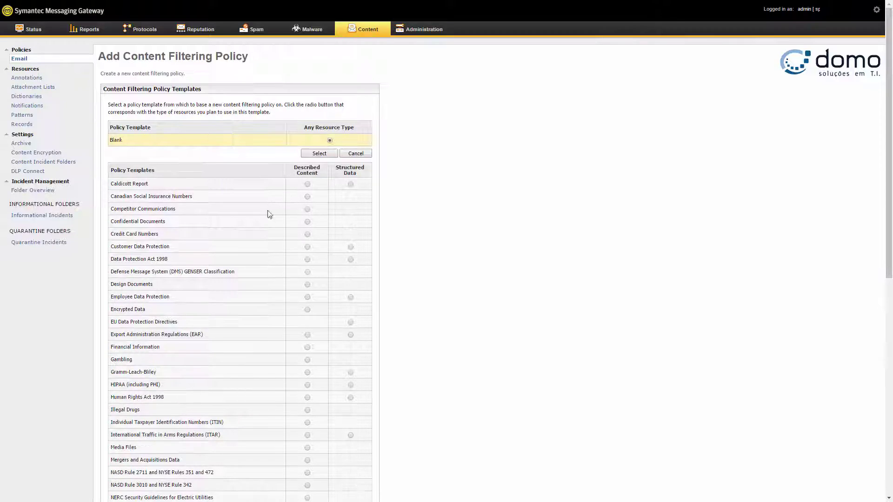
pyautogui.click(316, 156)
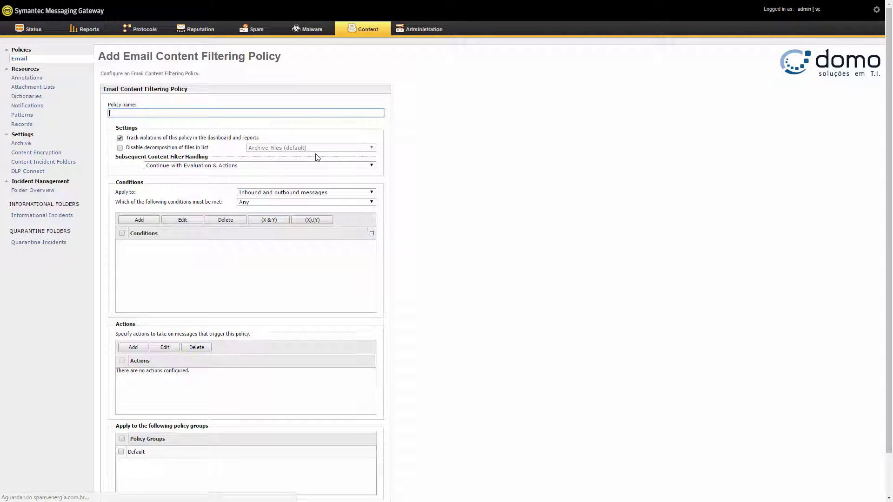
# - Name the content filtering policy "Bloqueio de Palavras" and apply it to inbound messages
pyautogui.click(303, 111)
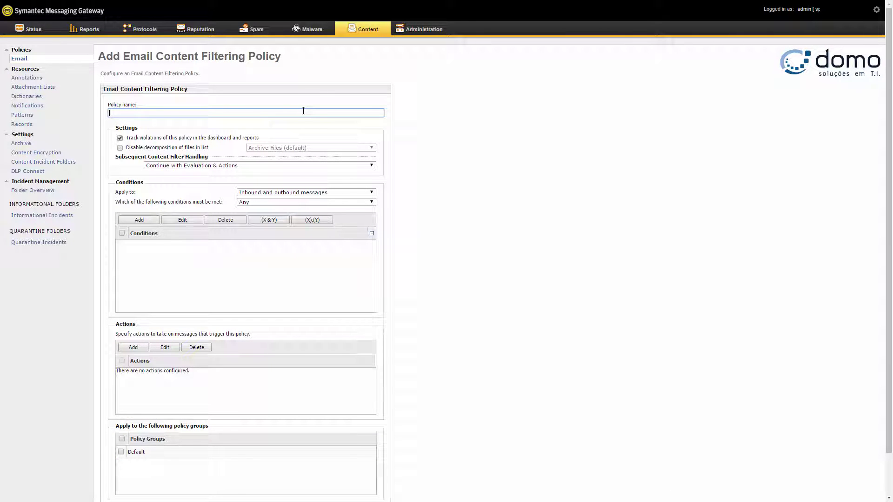
pyautogui.write('Bloqueio de Pal')
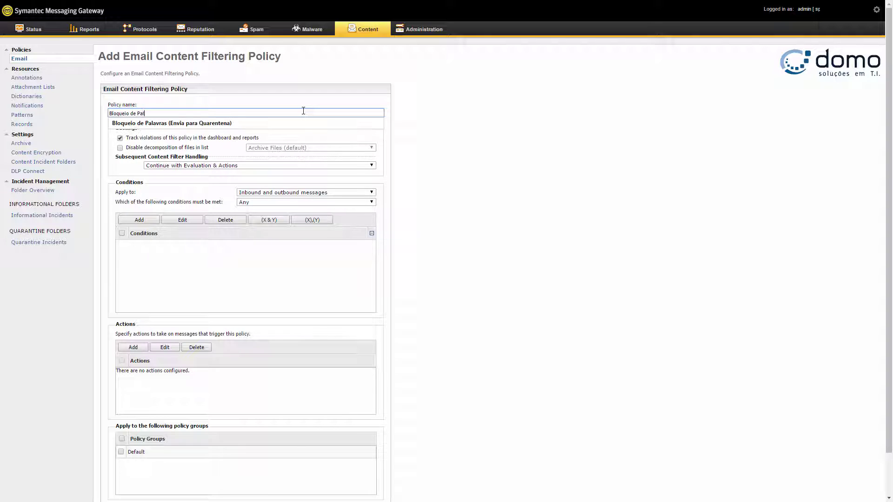
pyautogui.write('avras')
pyautogui.click(484, 190)
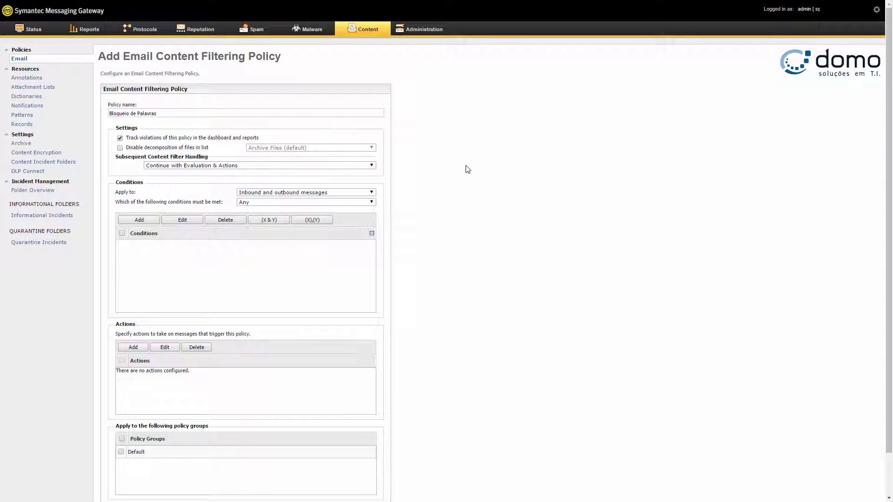
pyautogui.click(319, 193)
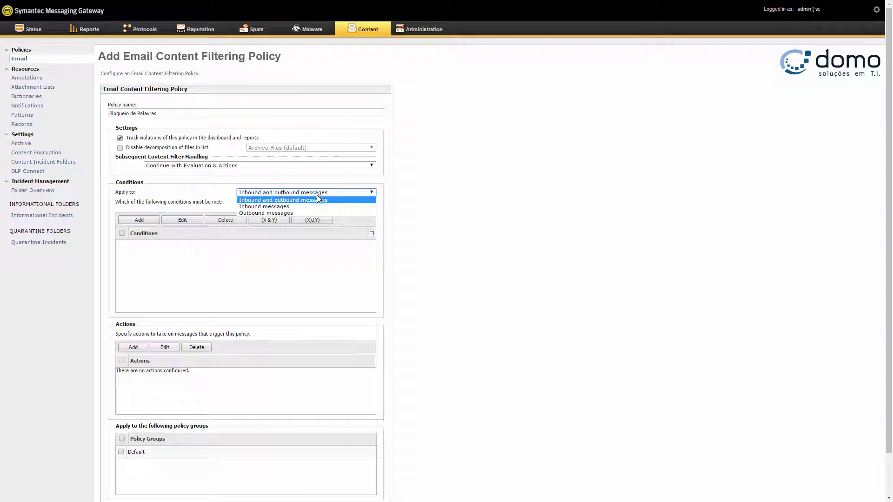
pyautogui.click(315, 209)
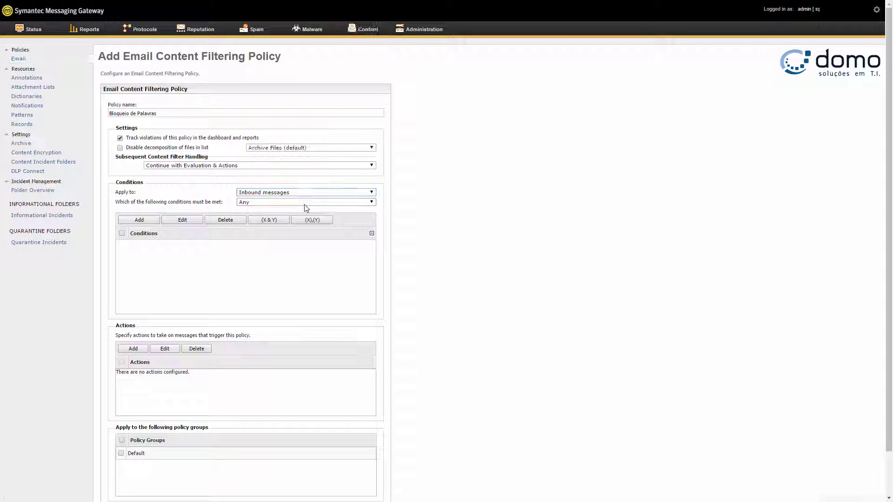
# - Start a condition for text containing 1 or more dictionary words in the subject, body or attachments, and browse the available dictionaries
pyautogui.click(140, 220)
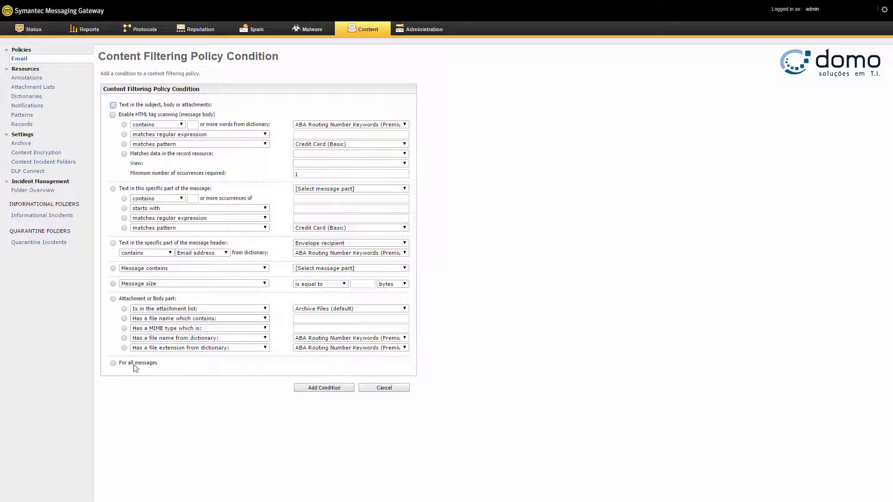
pyautogui.click(194, 128)
pyautogui.write('1')
pyautogui.click(336, 125)
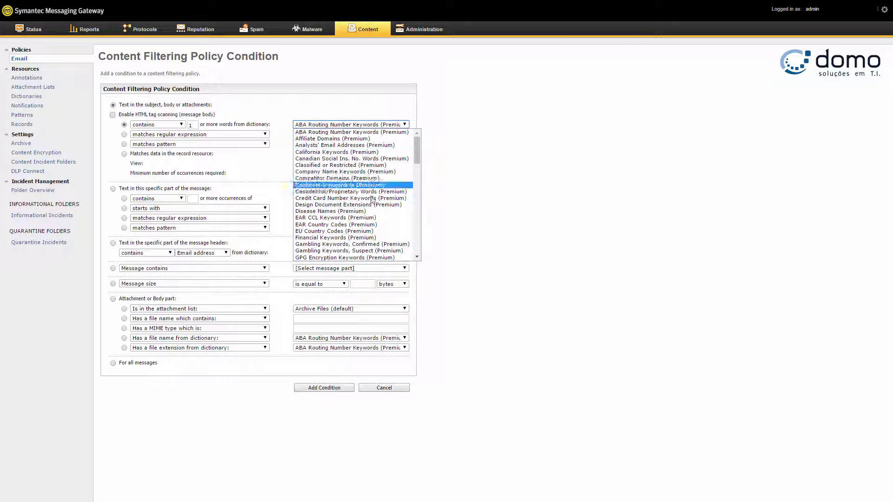
pyautogui.click(469, 174)
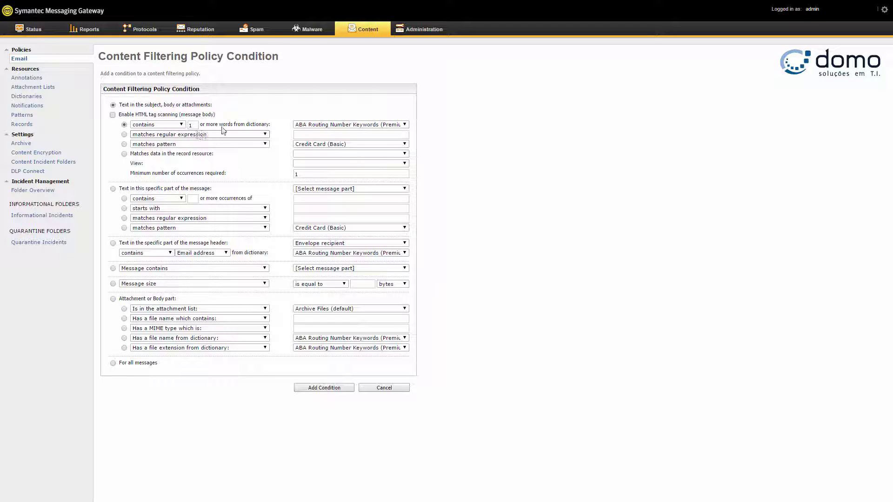
# - Examine the condition choices for text patterns, message parts, and header address types with their dictionaries
pyautogui.click(343, 144)
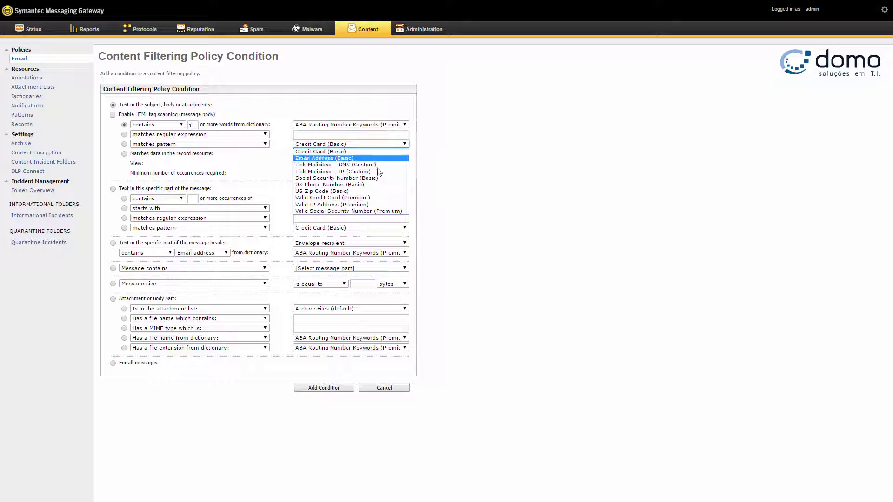
pyautogui.click(462, 206)
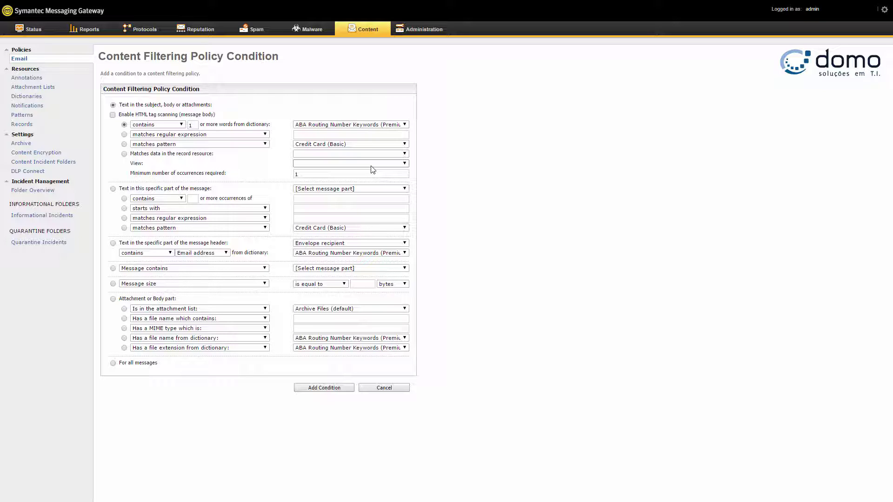
pyautogui.click(373, 189)
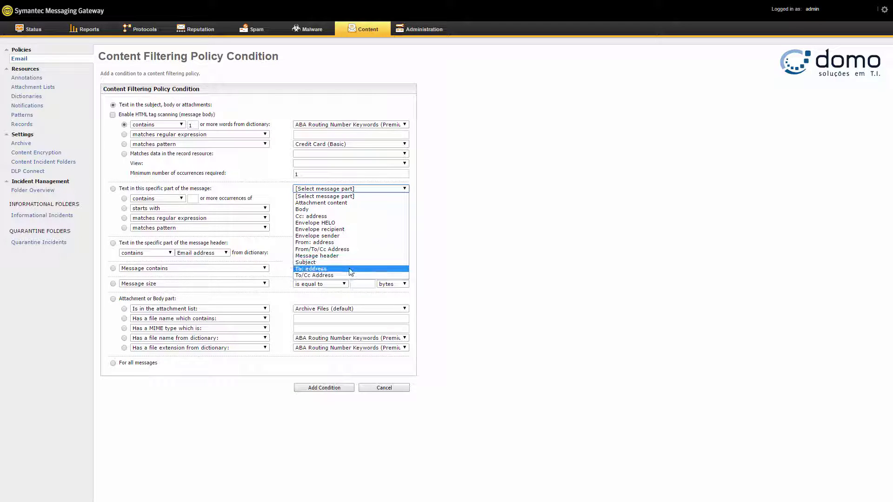
pyautogui.click(466, 272)
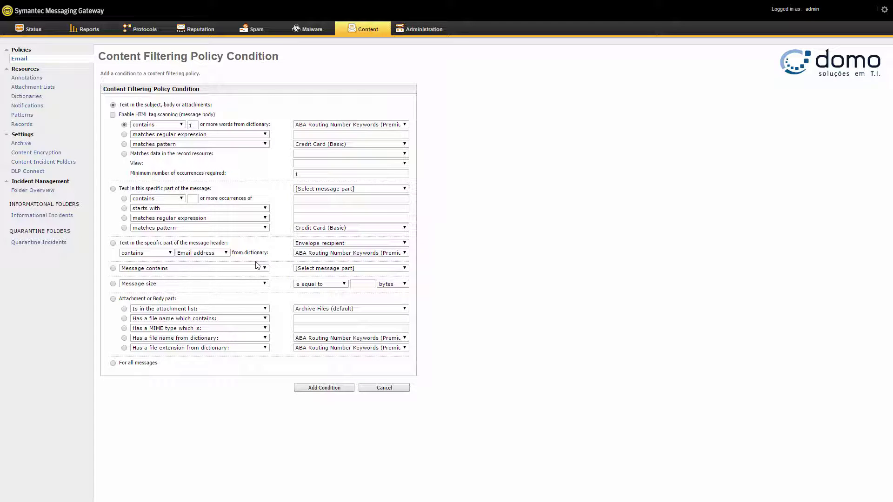
pyautogui.click(205, 253)
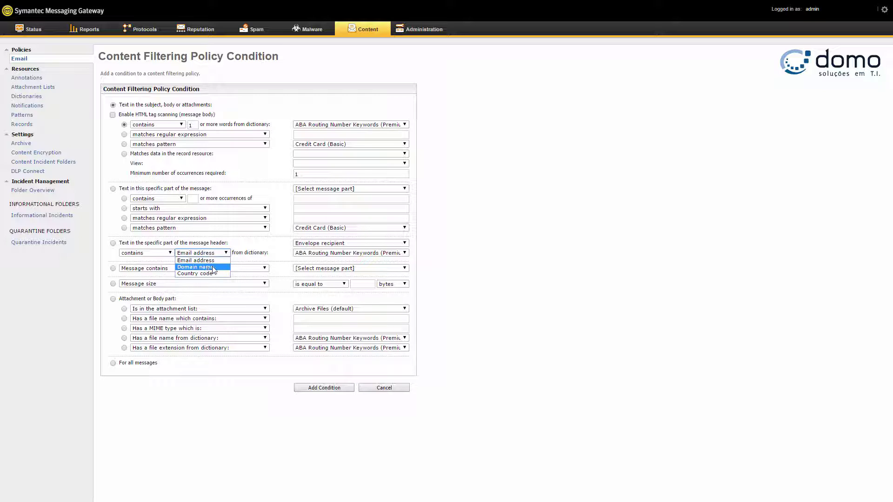
pyautogui.click(370, 253)
pyautogui.click(368, 253)
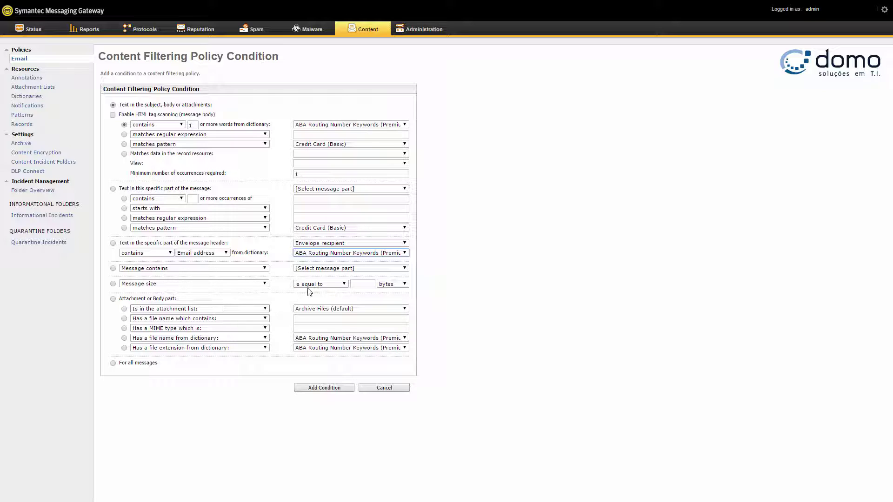
# - Examine the message size condition with its units, and the attachment lists available for the attachment condition
pyautogui.click(199, 285)
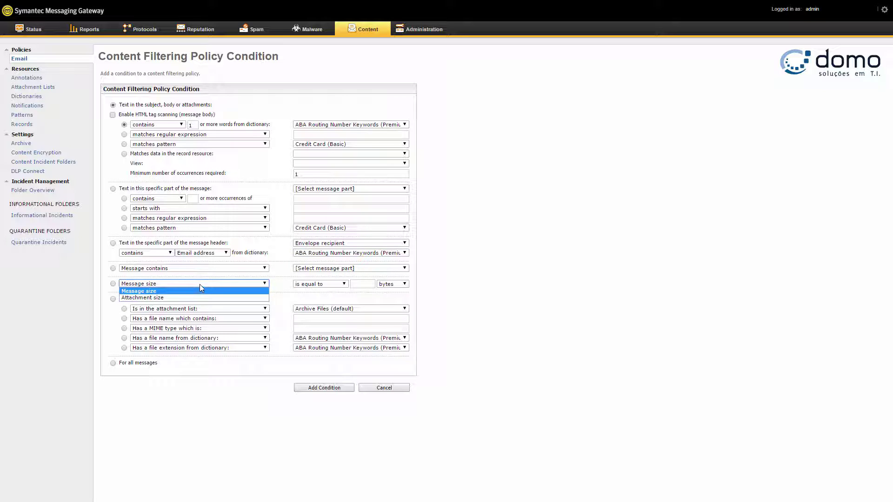
pyautogui.click(363, 284)
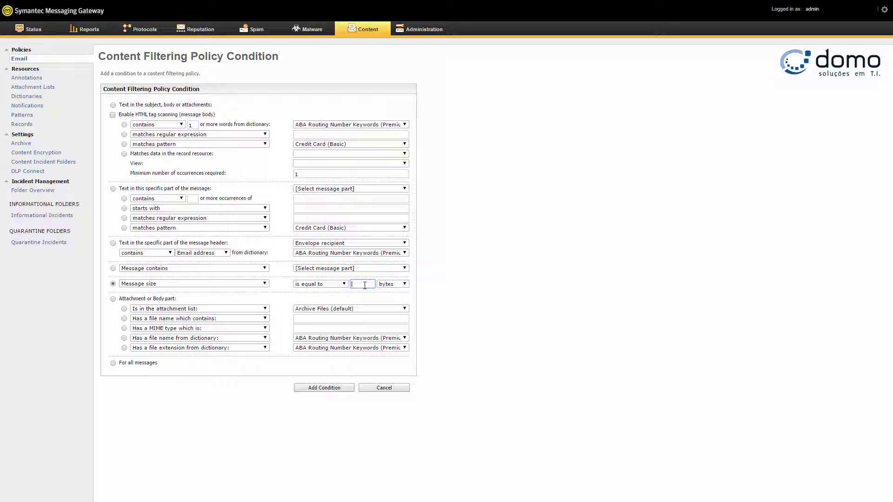
pyautogui.click(391, 284)
pyautogui.click(497, 305)
pyautogui.click(332, 309)
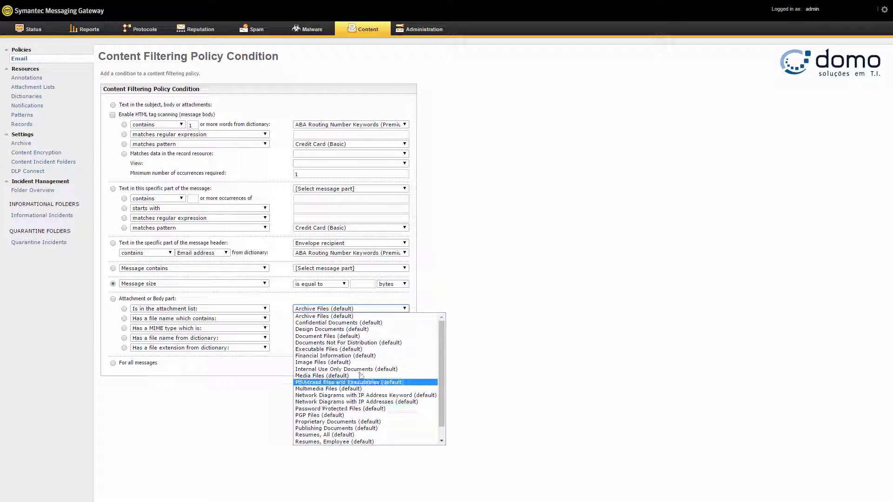
pyautogui.click(498, 329)
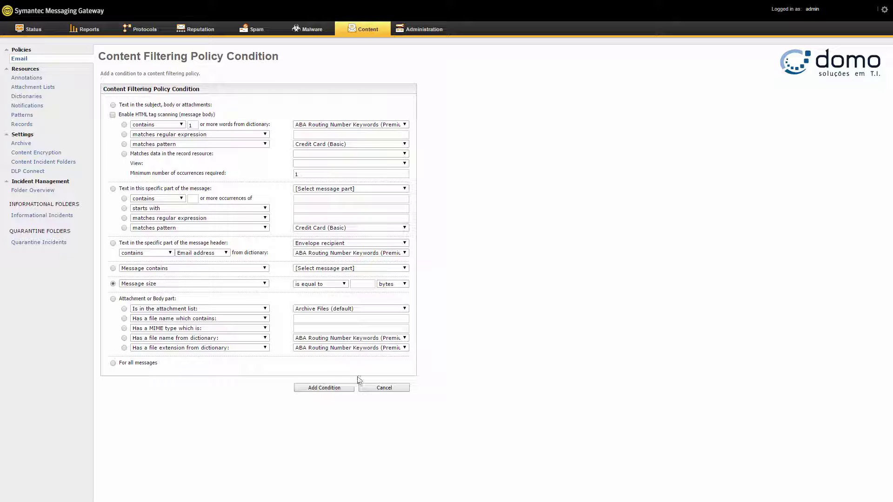
# - Add the "For all messages" condition to the content filtering policy
pyautogui.click(382, 390)
pyautogui.click(113, 363)
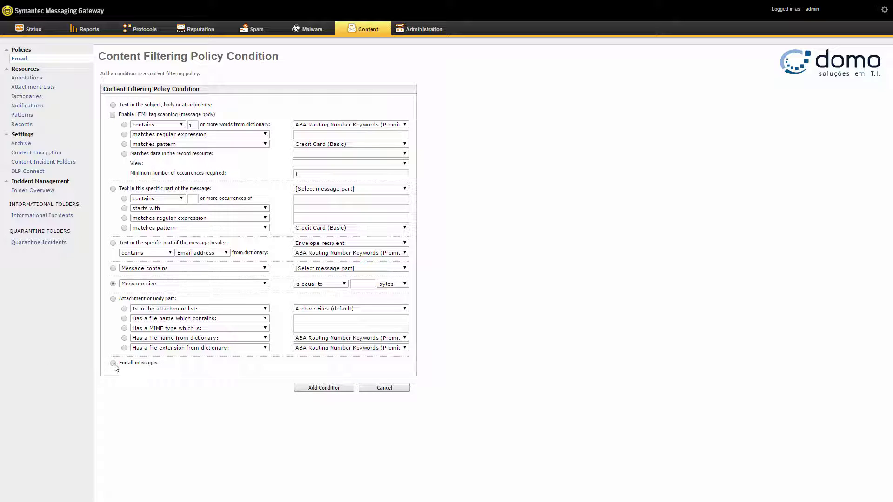
pyautogui.click(301, 388)
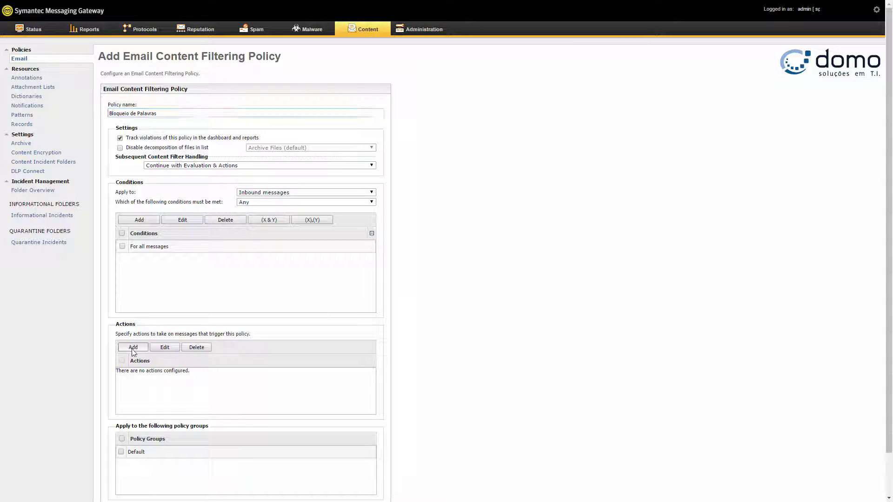
# - Browse the actions available for the policy without adding one, and review the remaining policy settings and policy groups
pyautogui.click(133, 348)
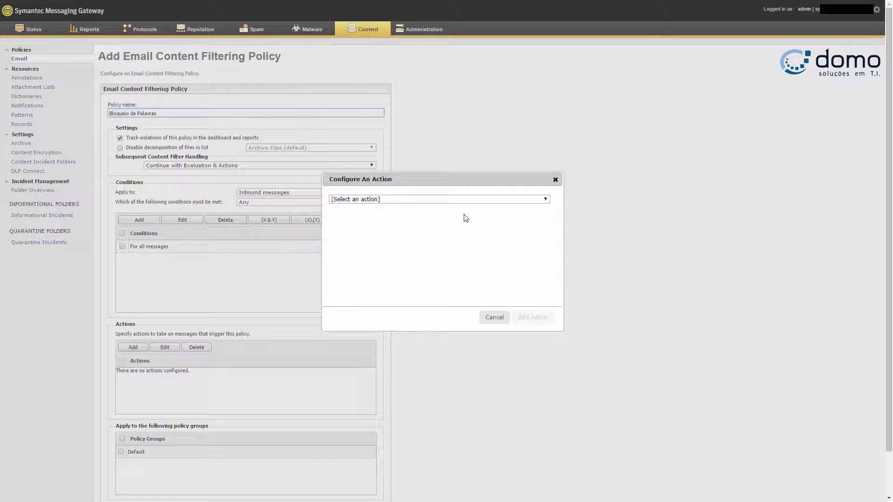
pyautogui.click(474, 201)
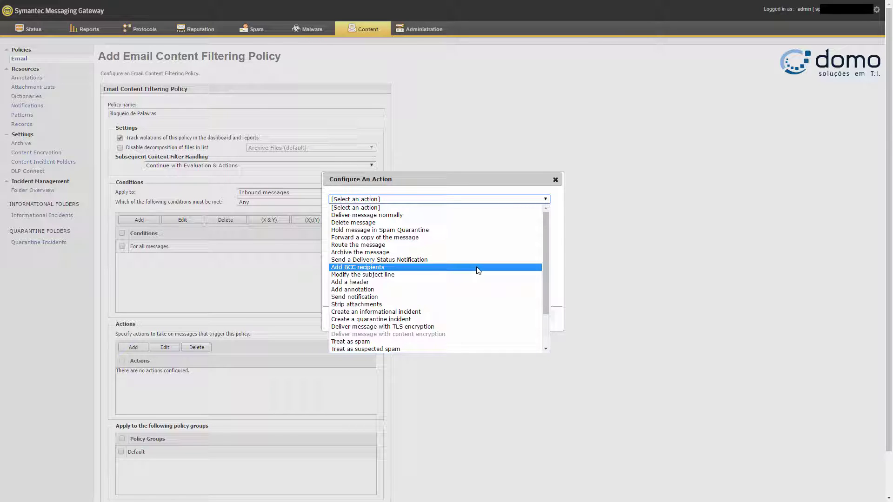
pyautogui.scroll(-2, 479, 261)
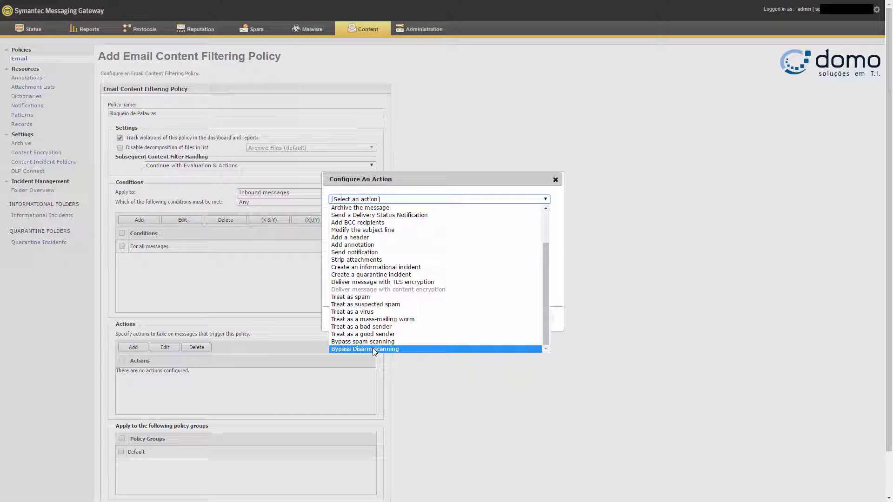
pyautogui.click(555, 180)
pyautogui.scroll(-2, 526, 354)
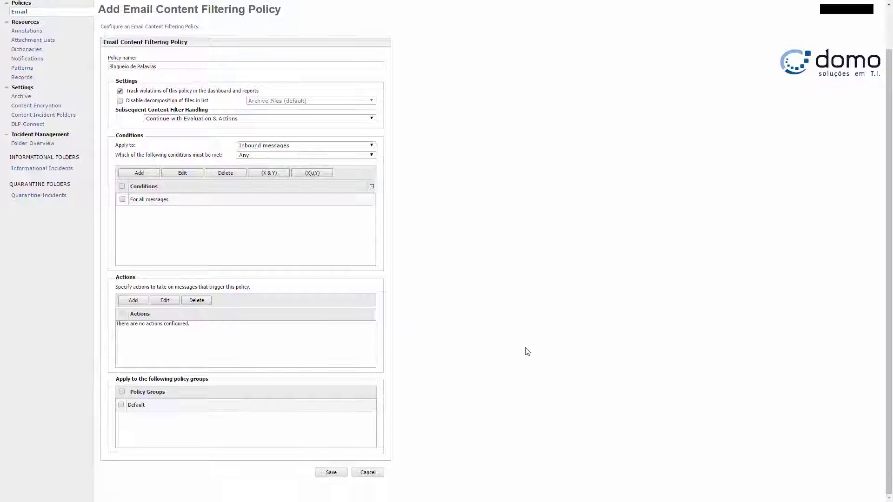
pyautogui.scroll(2, 275, 349)
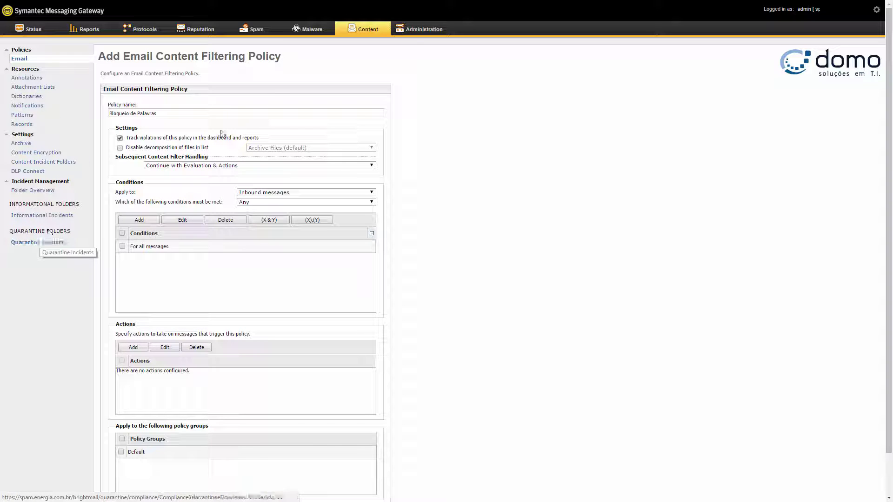
# - View the Administration policies and return to the Status dashboard
pyautogui.click(419, 29)
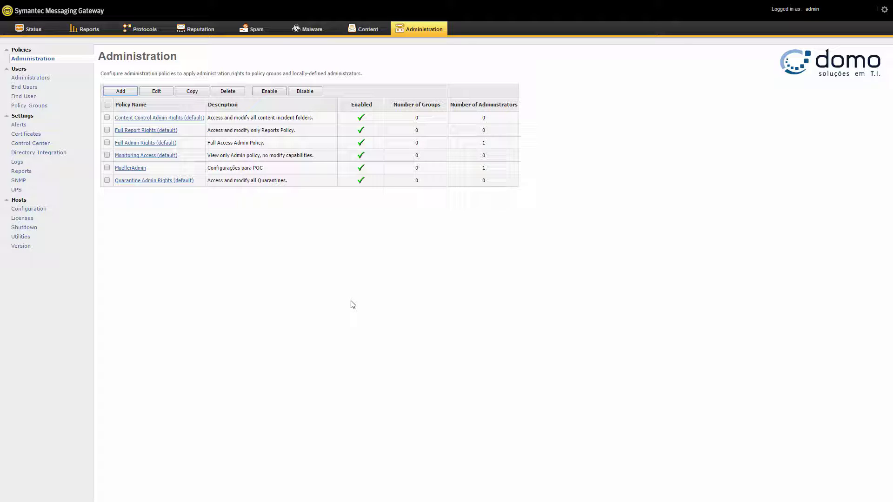
pyautogui.click(28, 34)
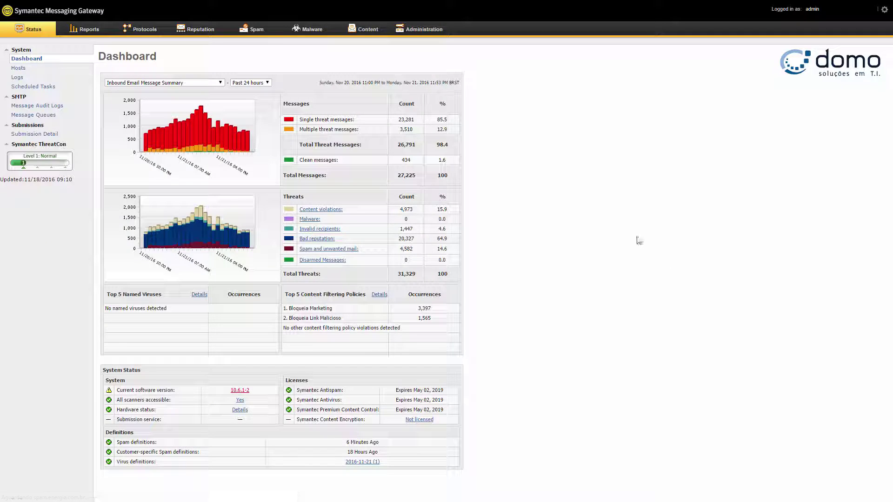